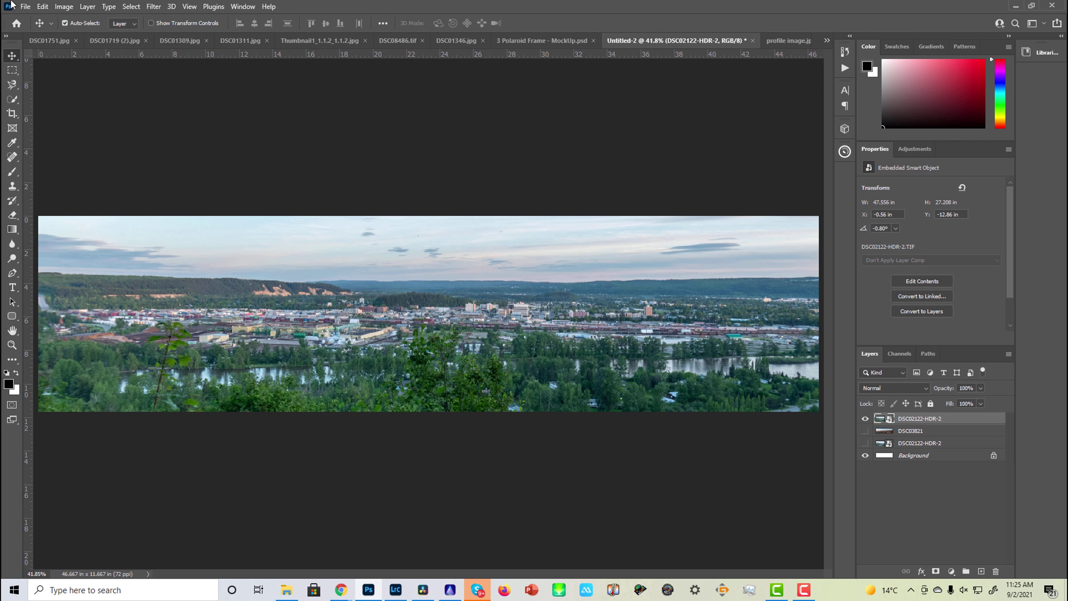
- Place the boy's polaroid from the 001 images folder as an embedded image, scaled to about 53%, at the panorama's left end
left_click(26, 7)
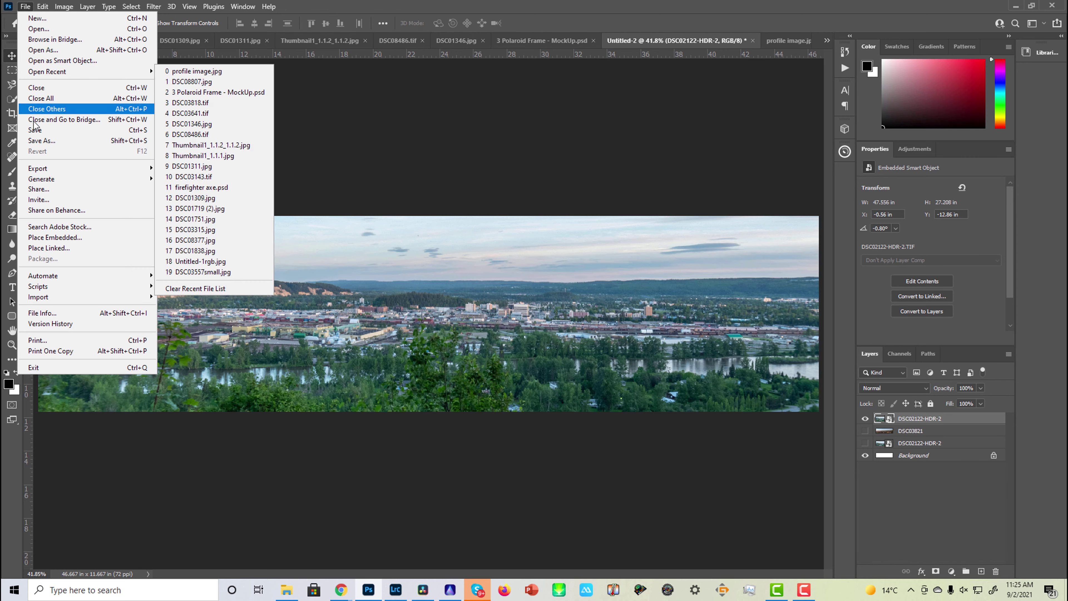
left_click(47, 238)
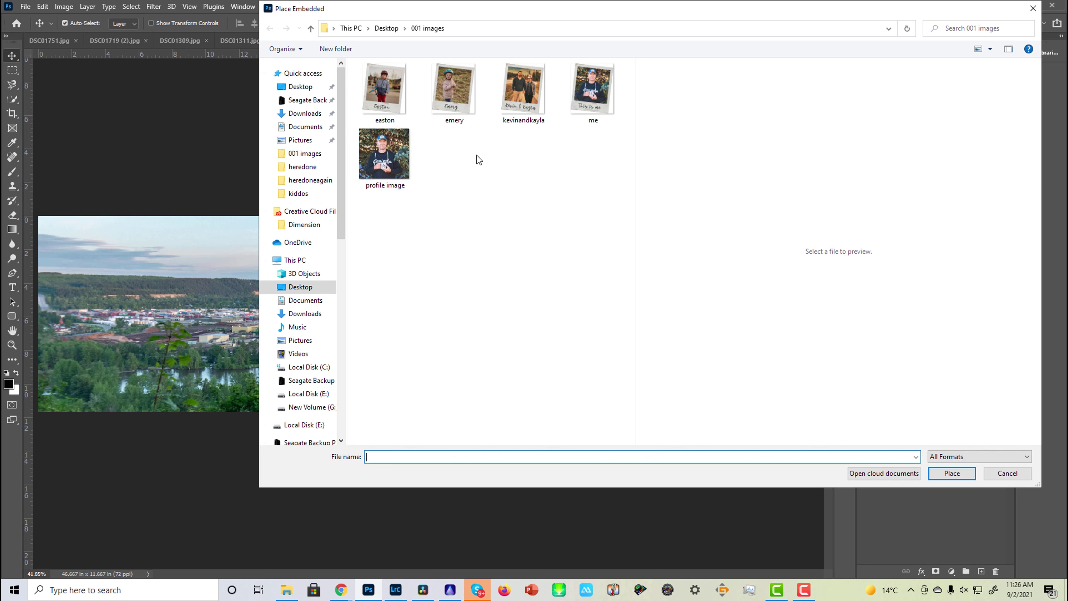
left_click(380, 86)
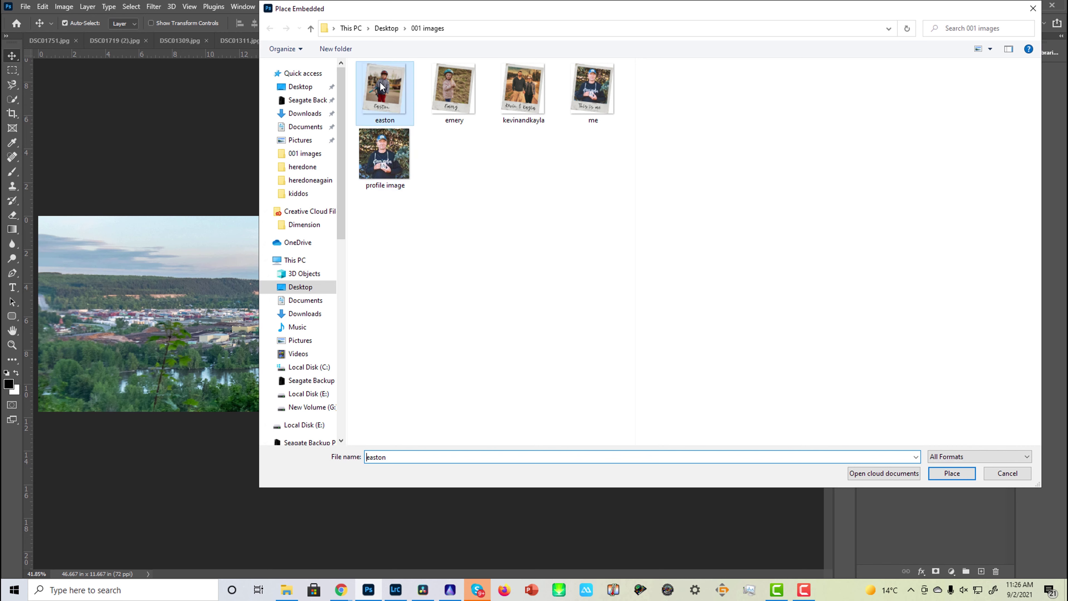
left_click(937, 473)
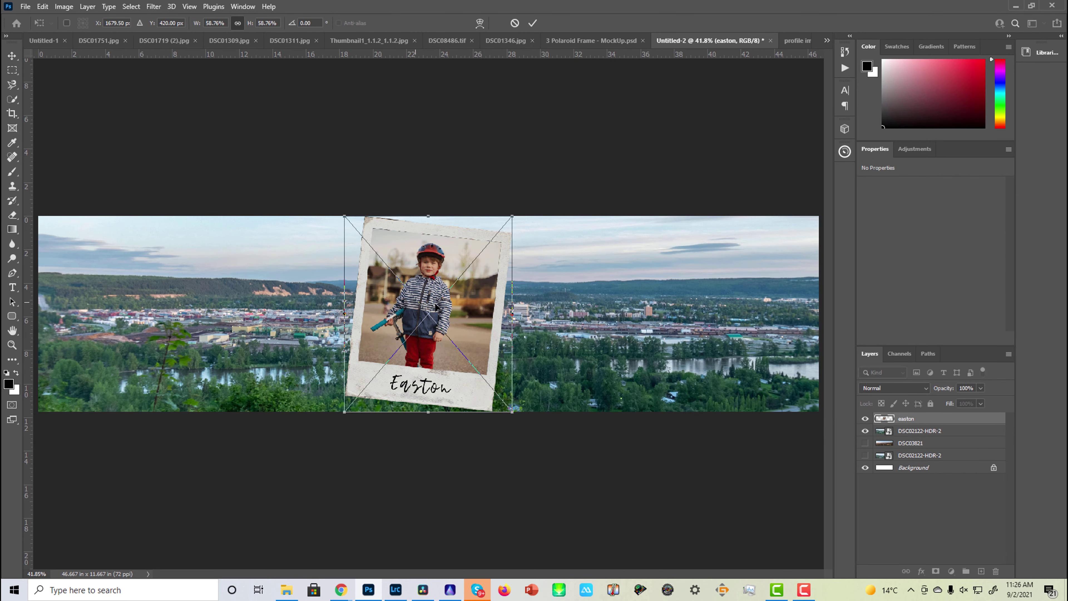
left_click_drag(450, 313, 183, 313)
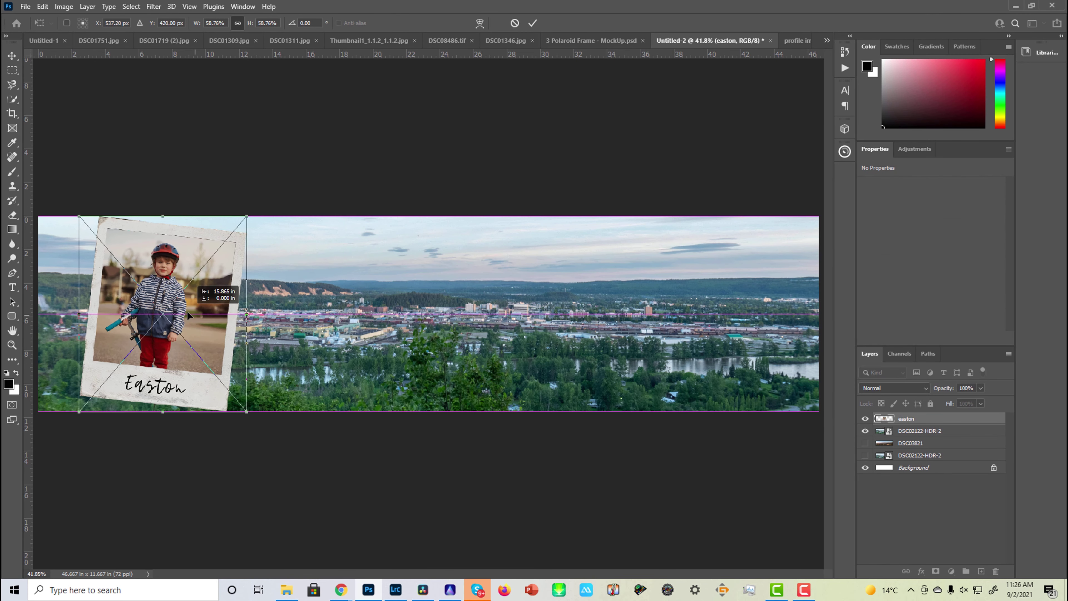
left_click_drag(249, 413, 231, 392)
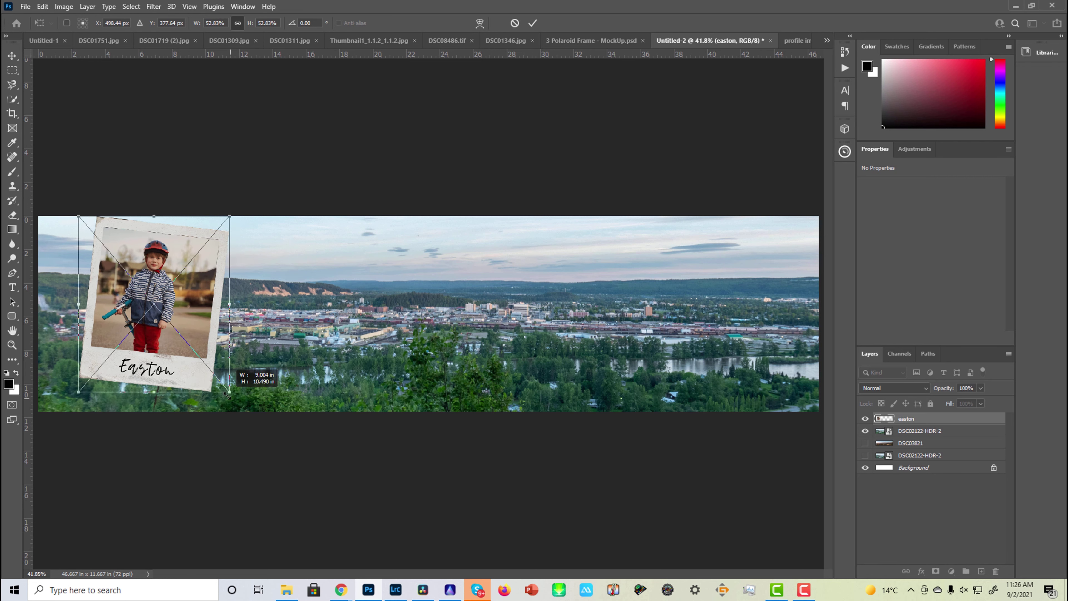
left_click_drag(164, 349, 143, 362)
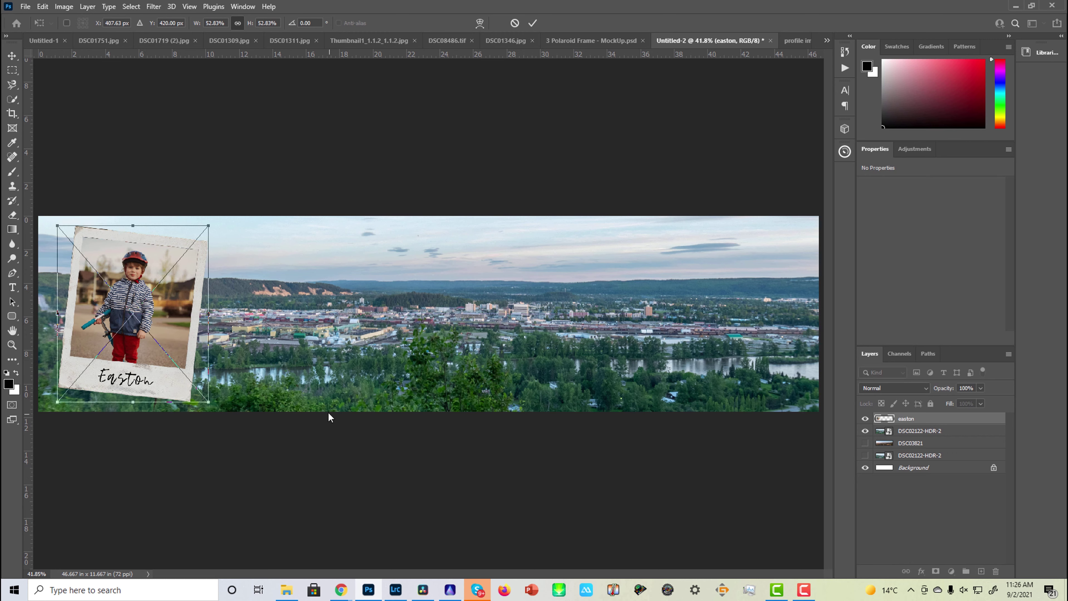
key("Return")
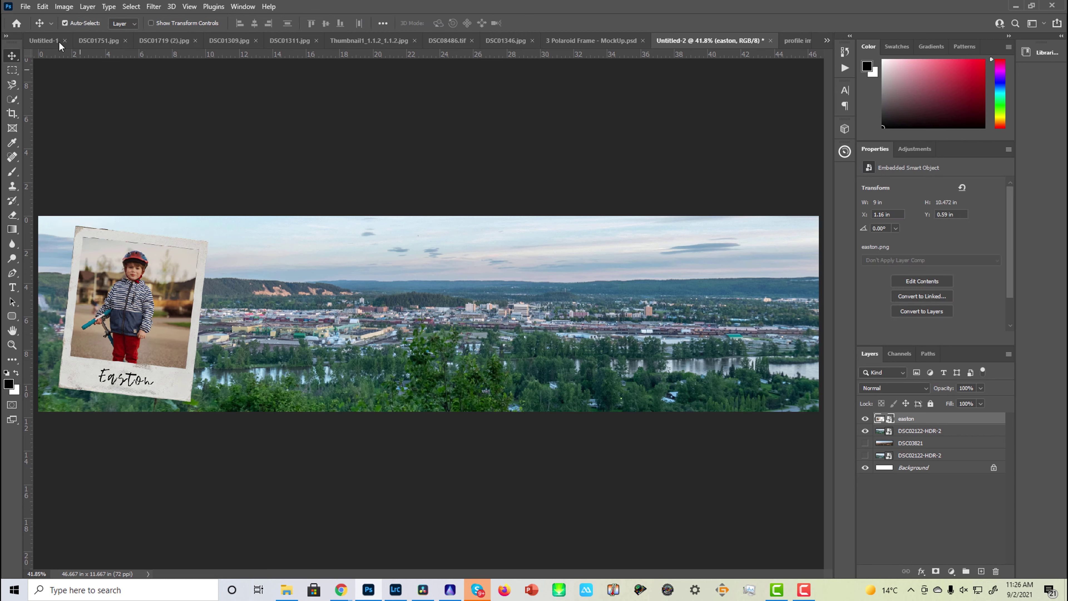
- Place the girl's polaroid as an embedded image, scaled to about 53%, at the panorama's right end, level with the boy's polaroid
left_click(25, 7)
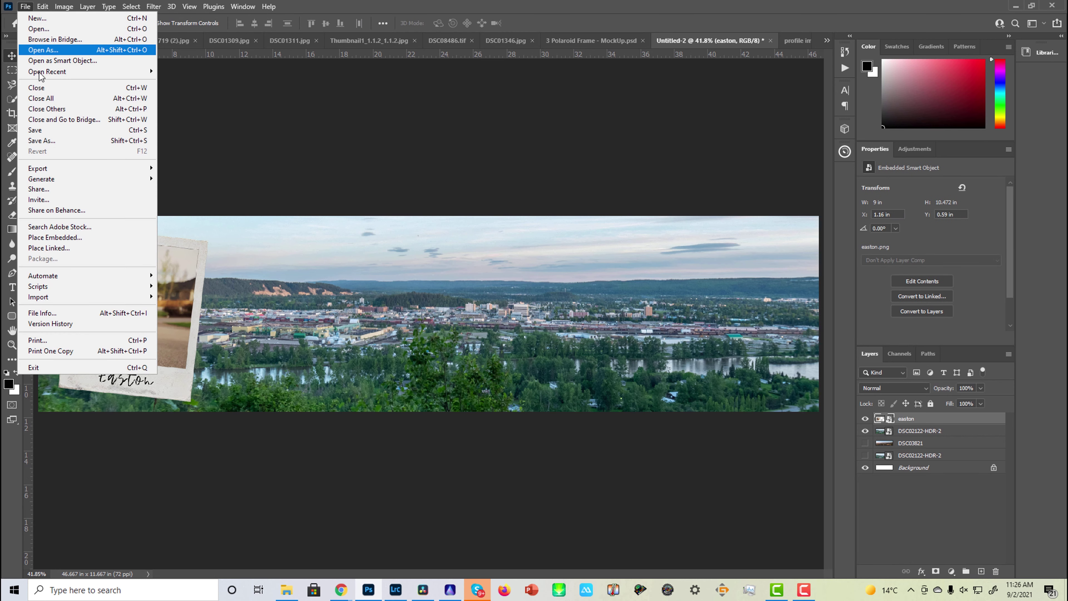
left_click(44, 238)
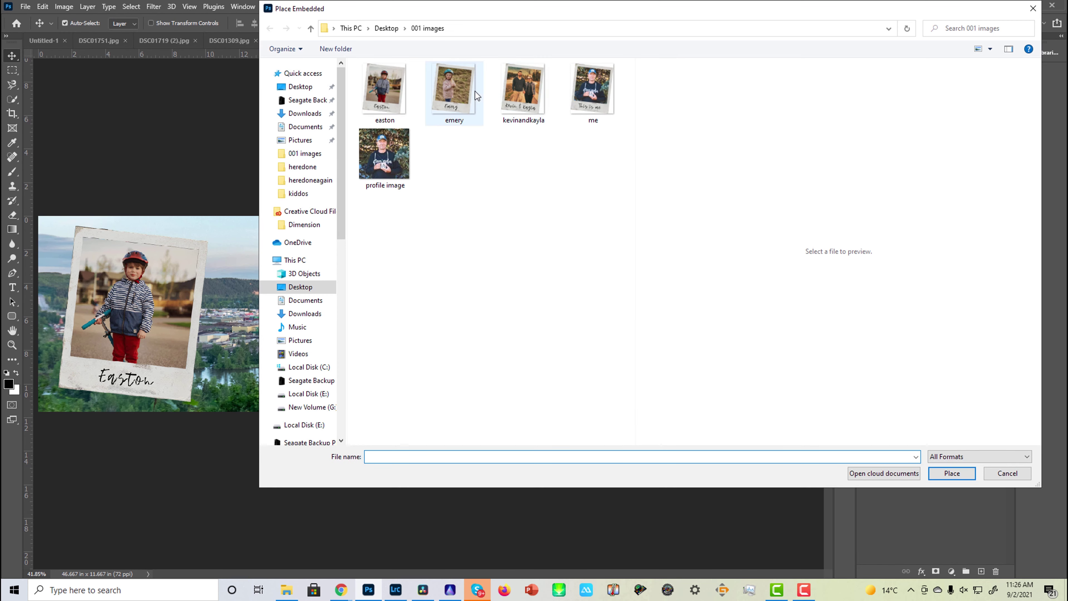
left_click(457, 90)
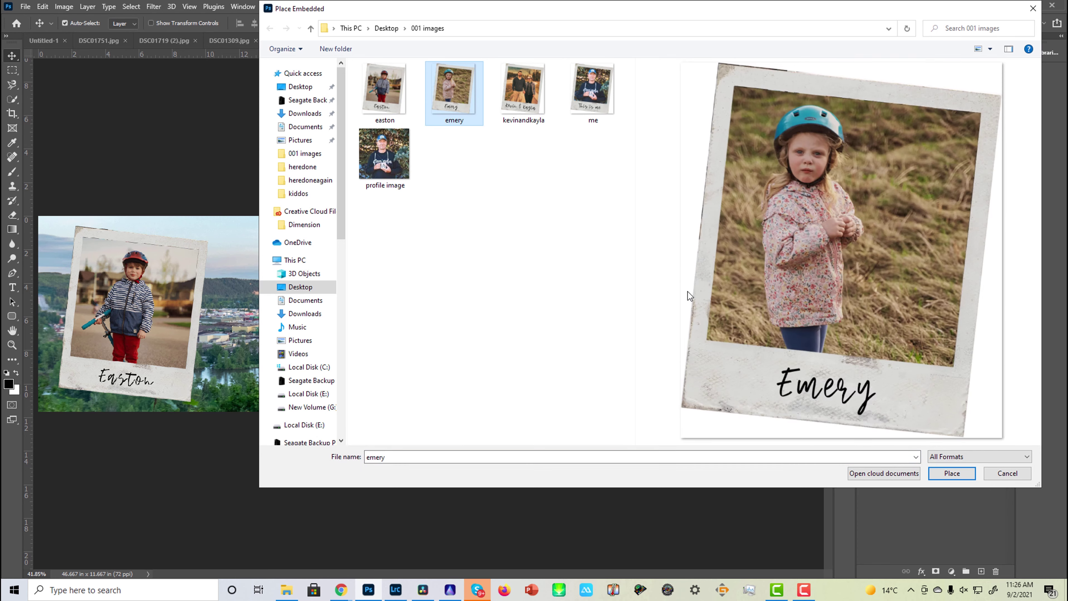
left_click(951, 473)
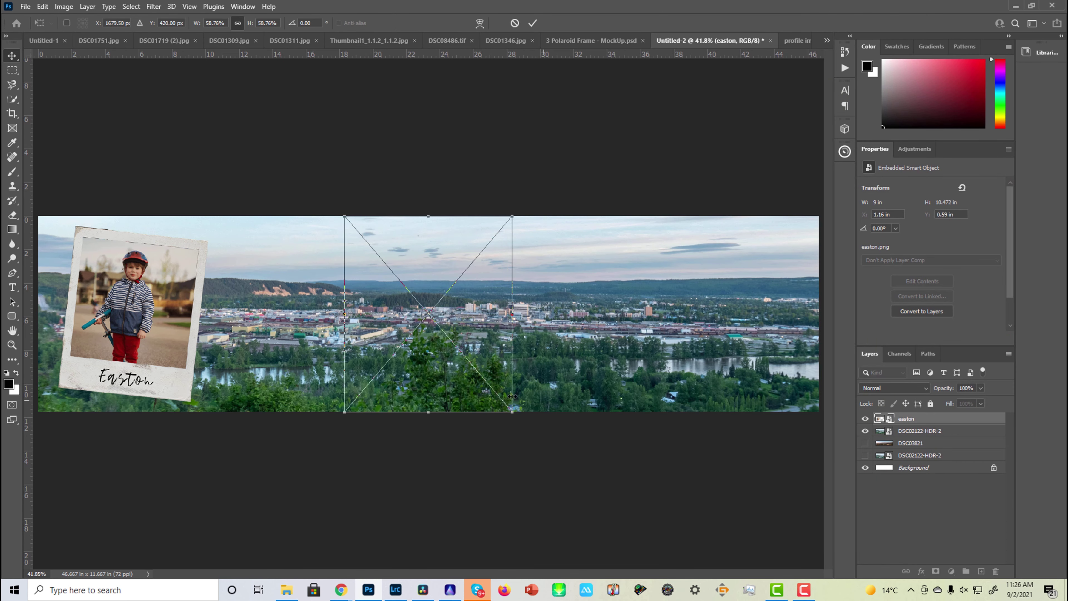
left_click_drag(463, 328, 172, 333)
left_click_drag(225, 422, 206, 408)
left_click_drag(174, 338, 776, 336)
key("Return")
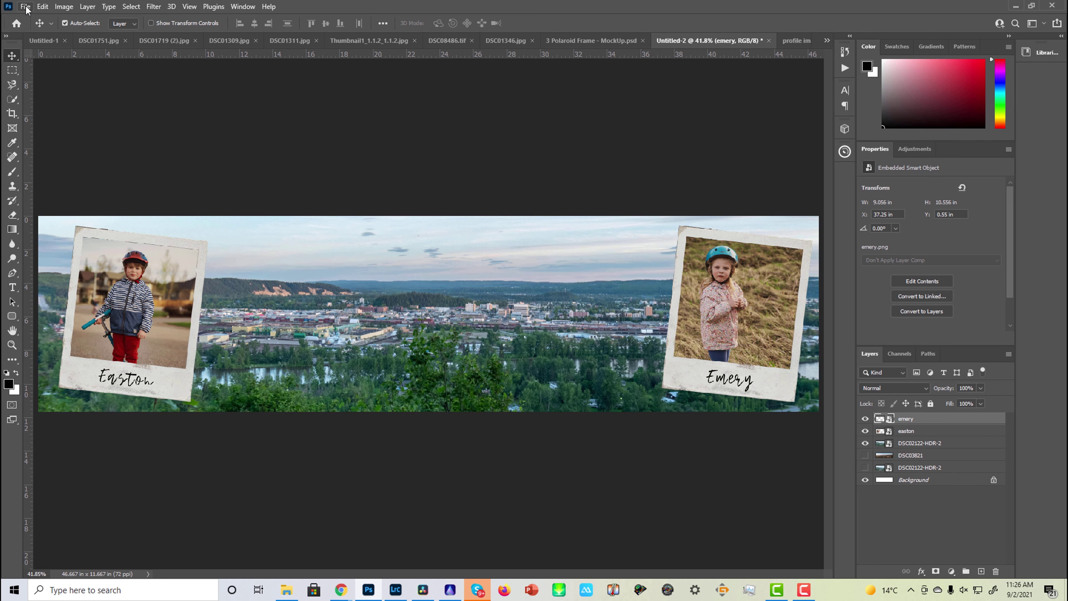
- Place the couple's polaroid as an embedded image, scaled to about 9 in wide, just right of the boy's polaroid
left_click(25, 9)
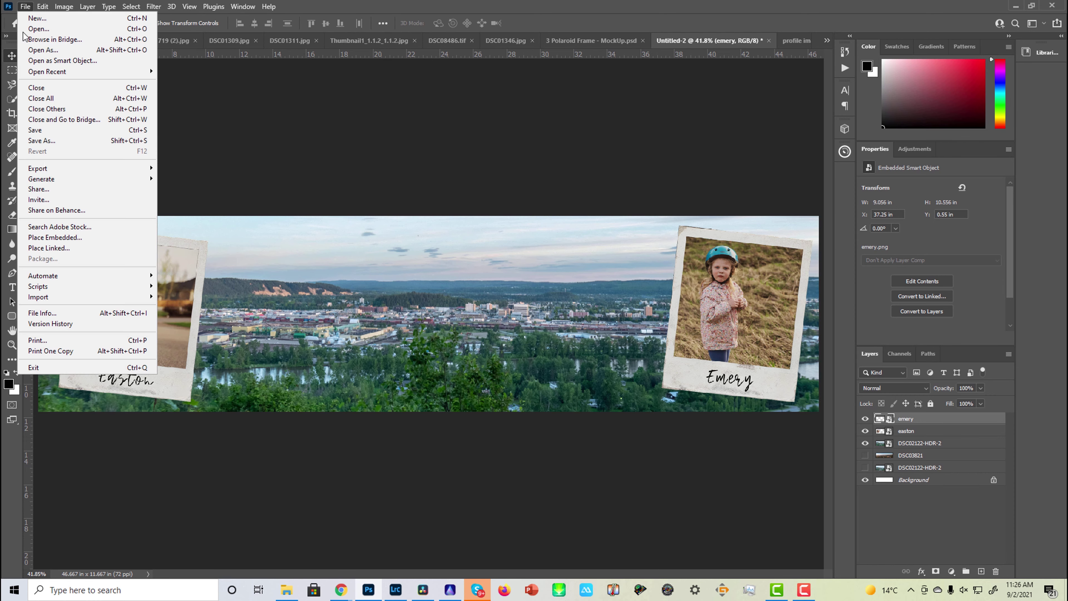
left_click(52, 238)
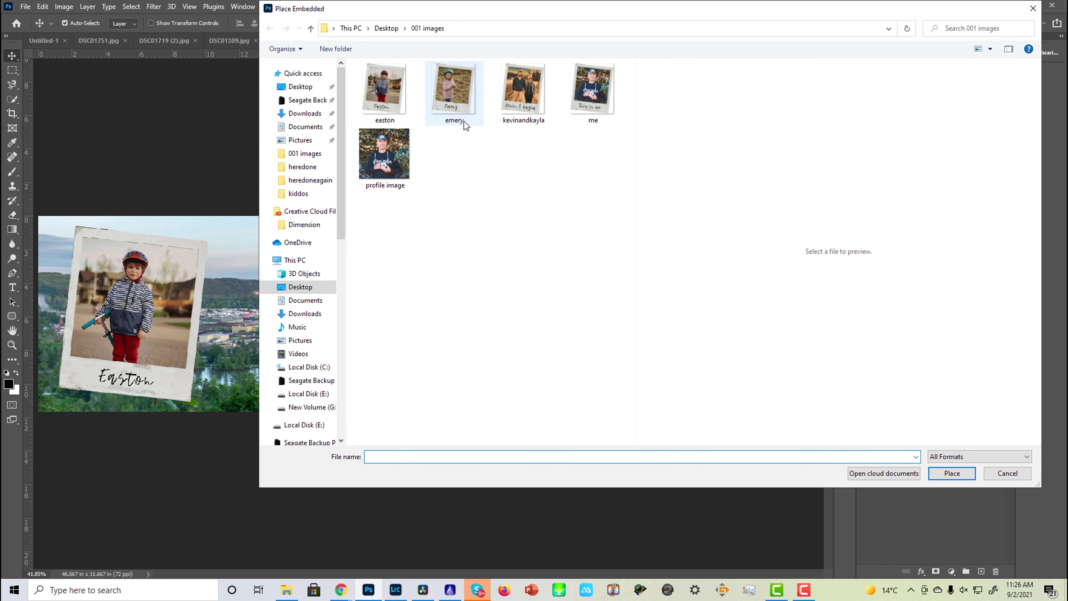
left_click(523, 93)
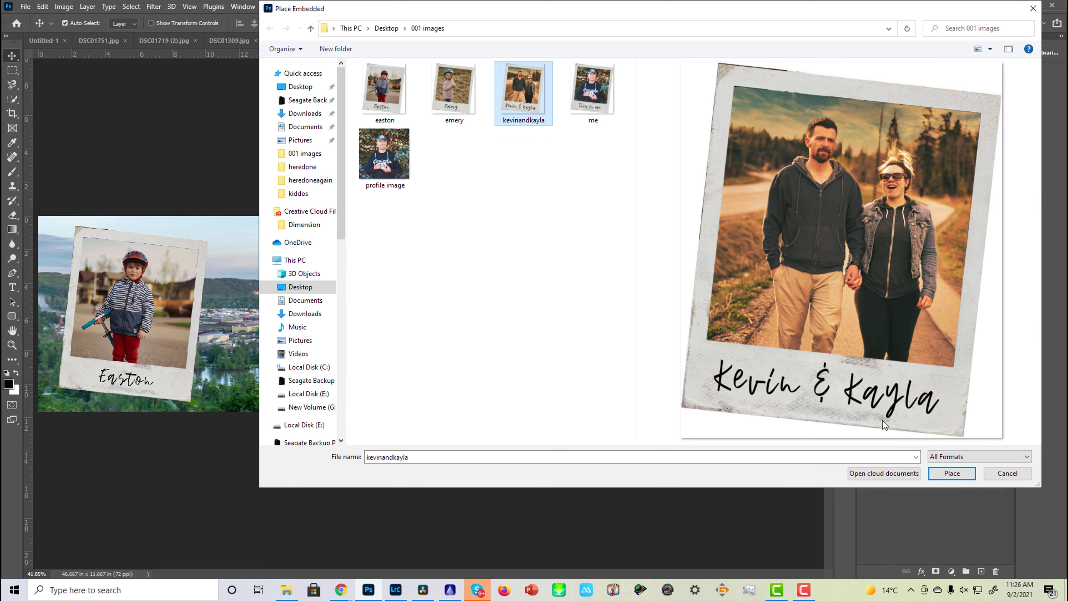
left_click(946, 474)
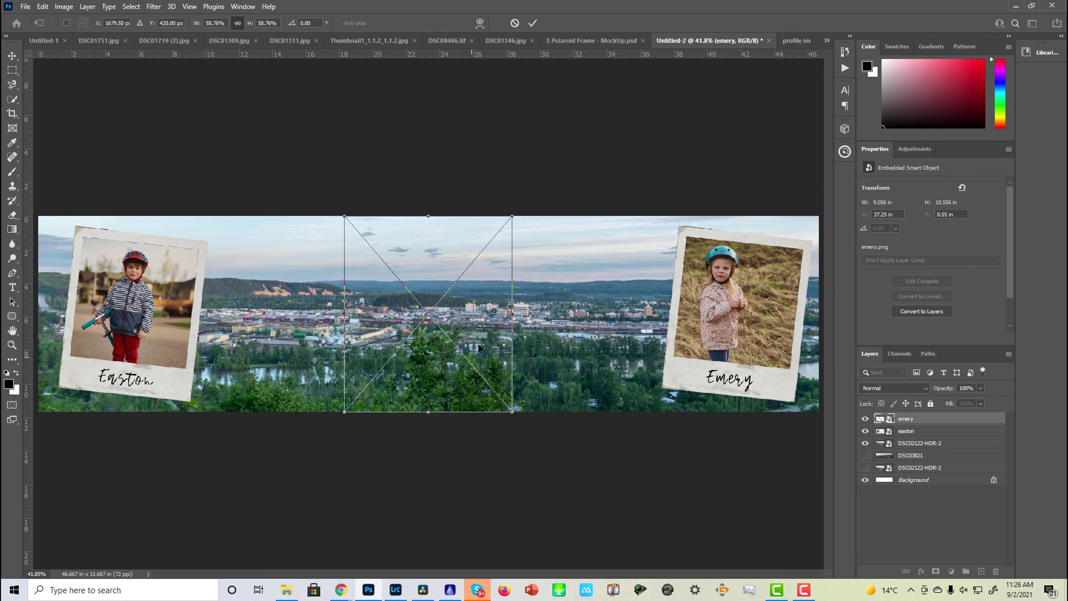
left_click_drag(479, 315, 191, 325)
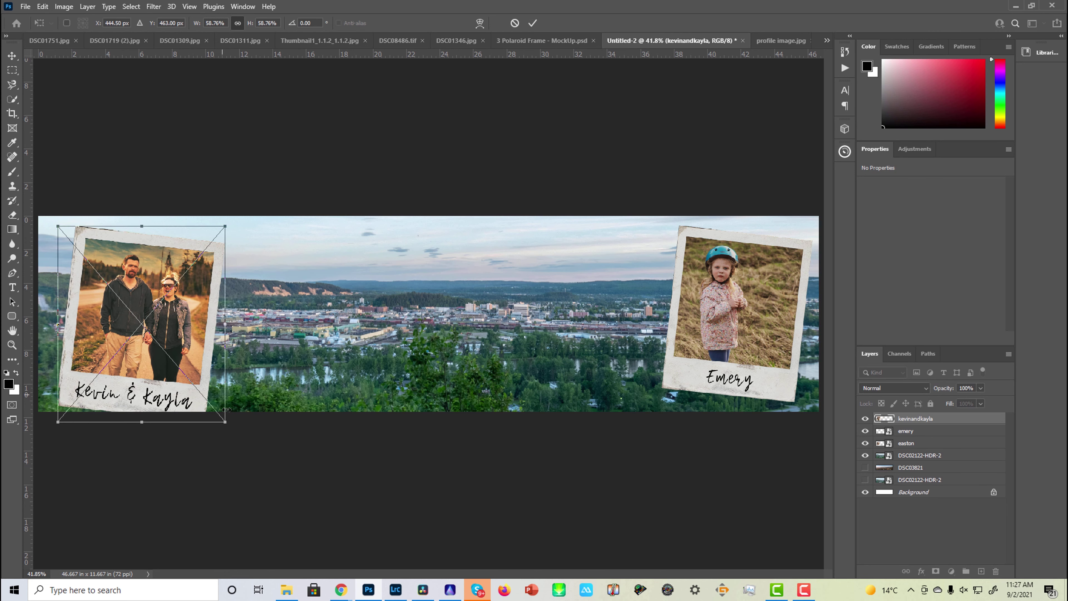
left_click_drag(225, 422, 208, 404)
left_click_drag(168, 338, 352, 344)
key("Return")
- Place the image "me" as an embedded polaroid, scaled to about 53%, between the couple's and the girl's polaroids
left_click(25, 6)
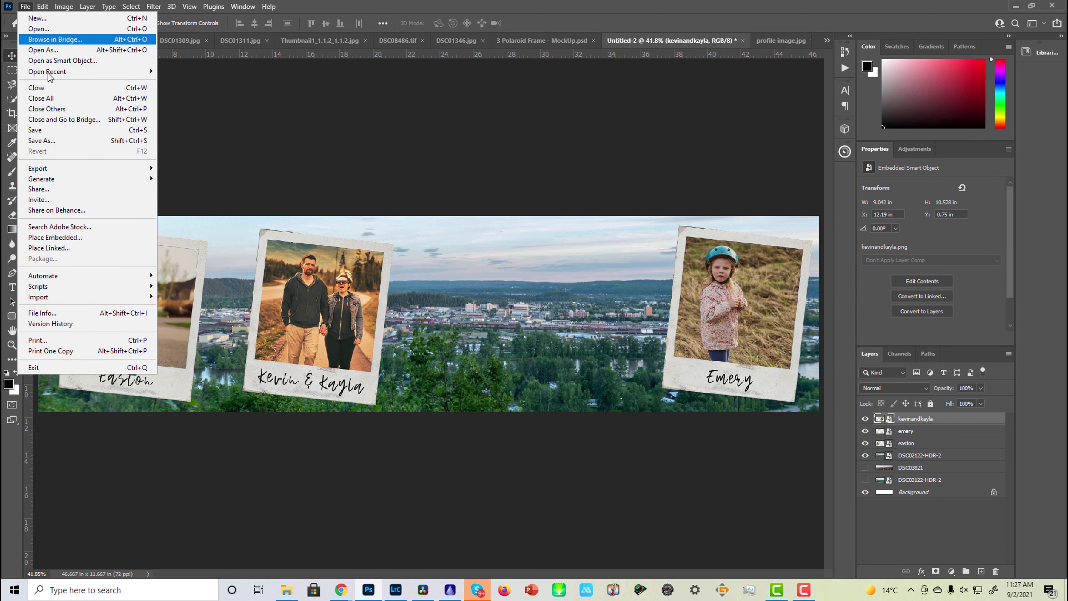
left_click(50, 237)
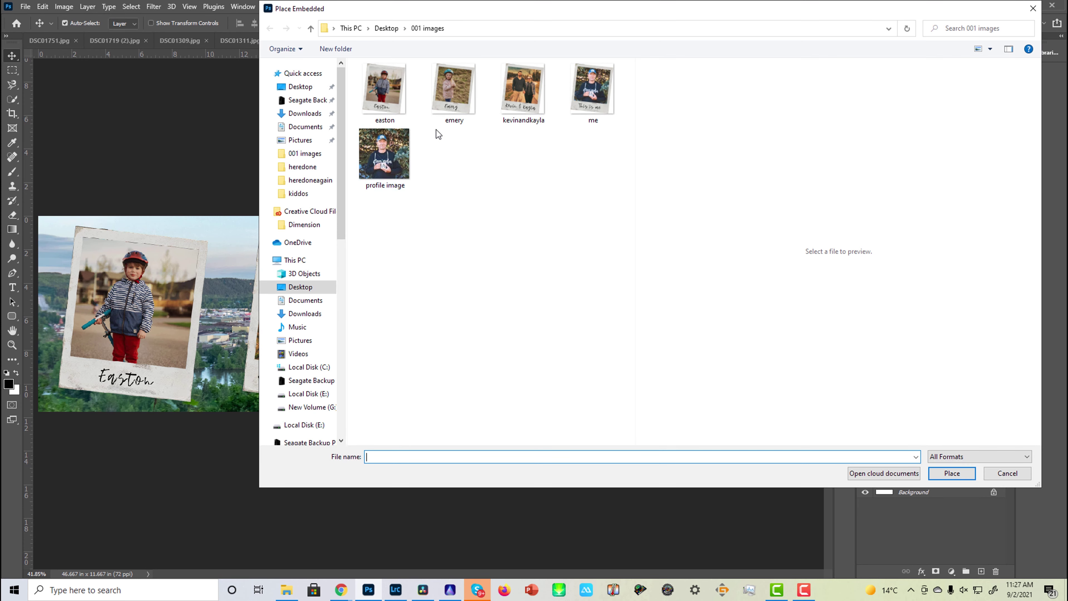
left_click(588, 91)
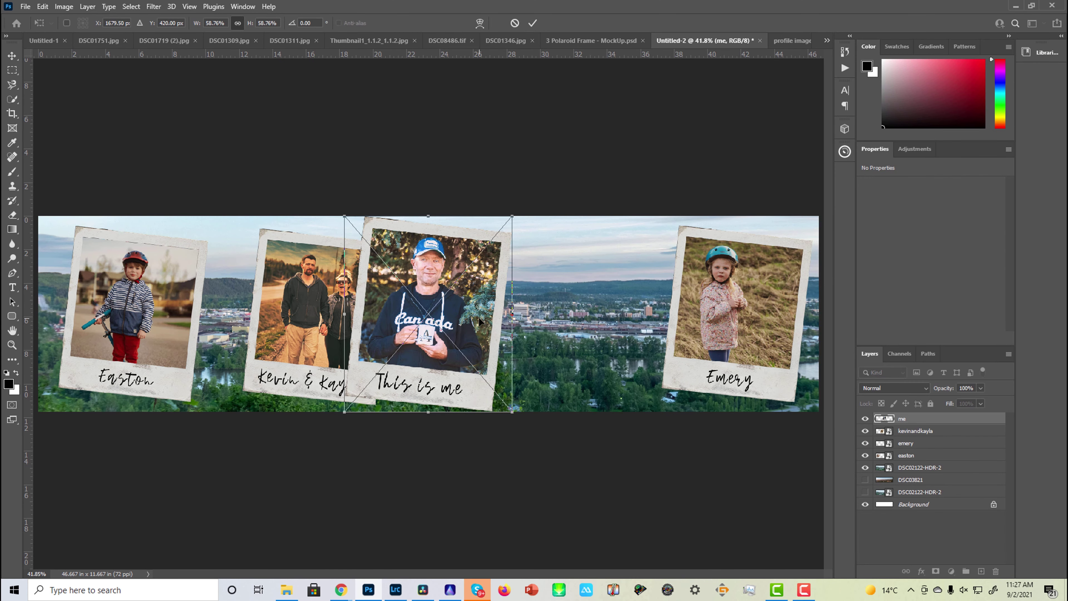
left_click_drag(479, 321, 376, 335)
left_click_drag(409, 424, 395, 407)
left_click_drag(356, 346, 560, 338)
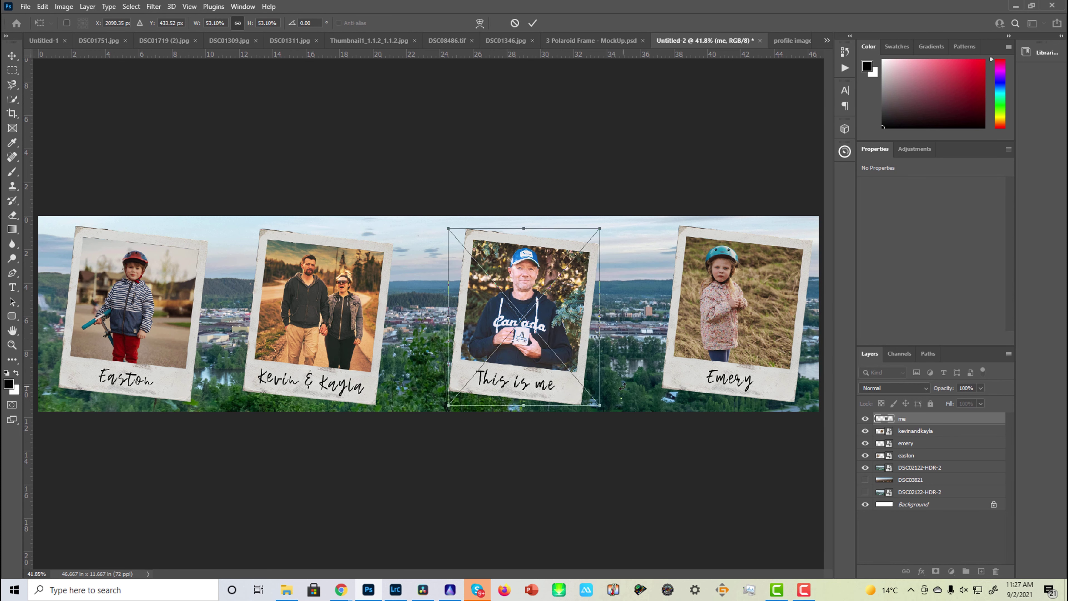
key("Return")
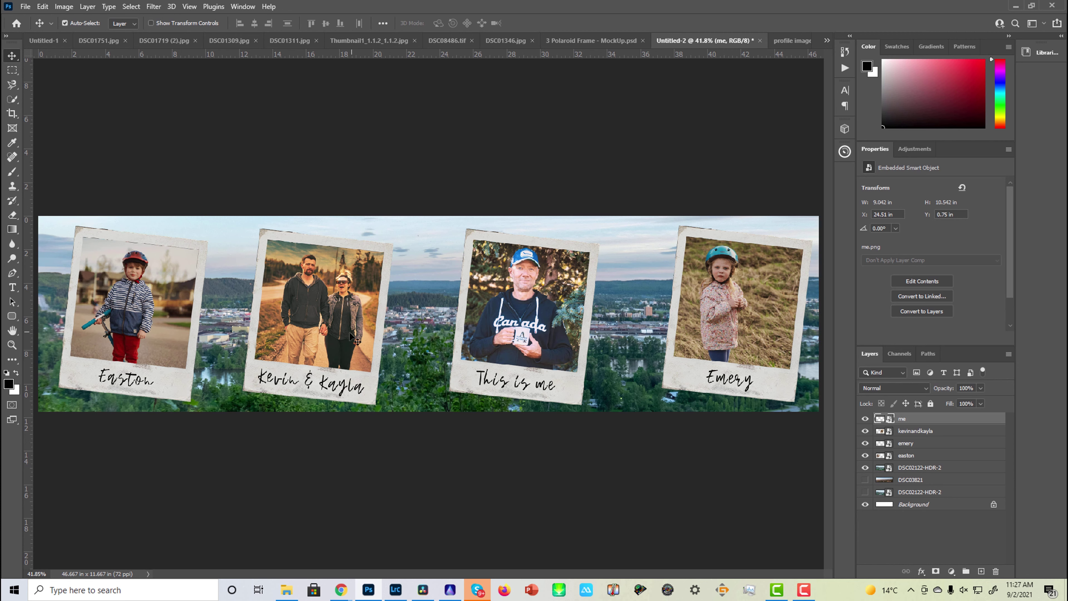
- Shift the couple's polaroid slightly right to even the spacing and tilt it counterclockwise
left_click_drag(342, 329, 351, 330)
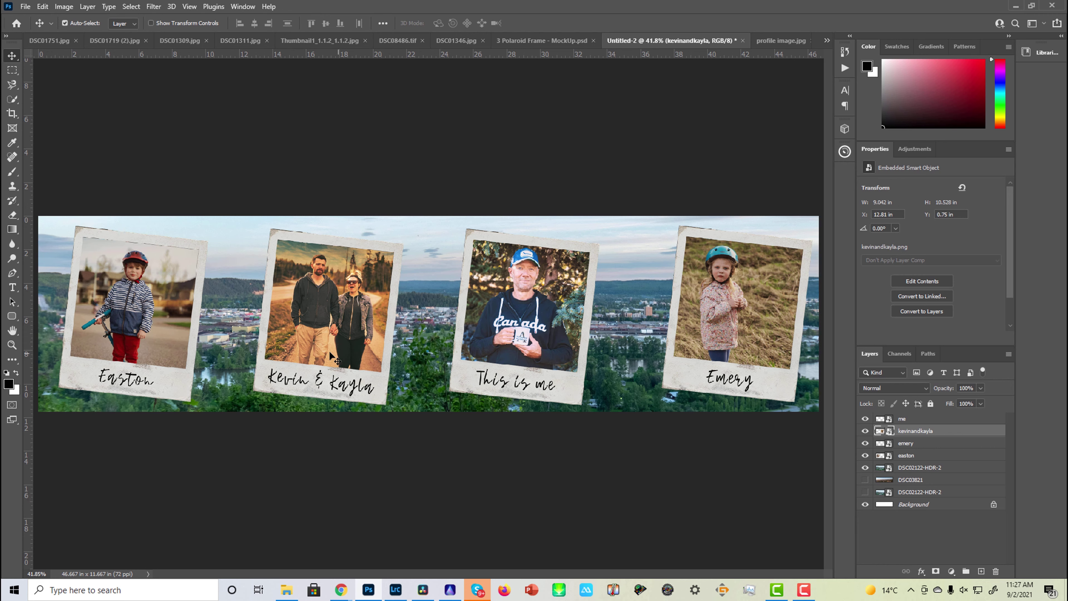
key("ctrl+t")
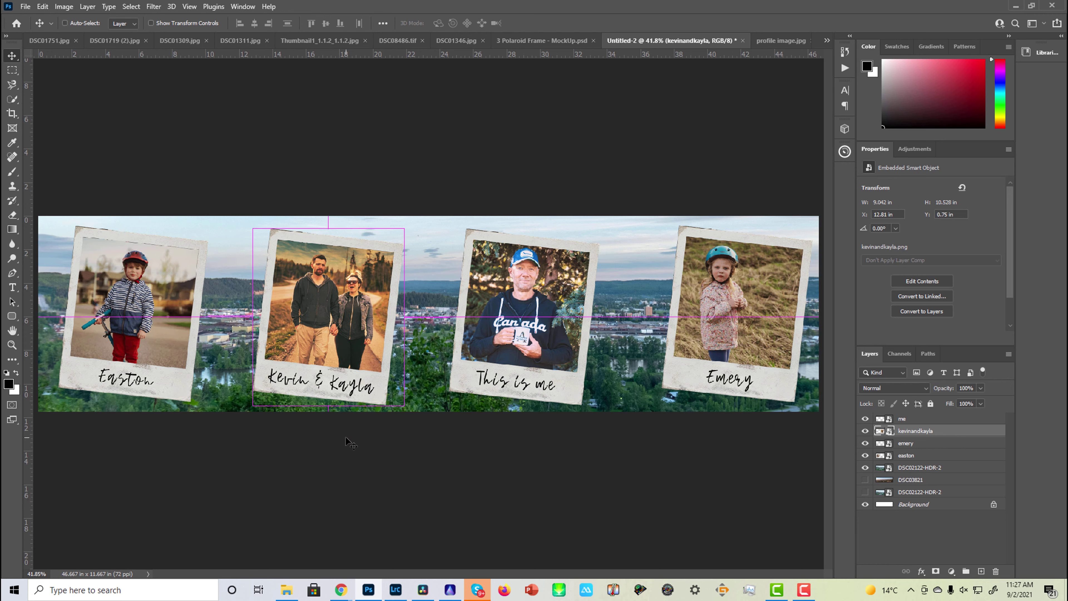
left_click_drag(407, 417, 437, 394)
key("Return")
- Rotate the girl's polaroid about 15° counterclockwise and shift it slightly left, keeping its height on the panorama
left_click(719, 386)
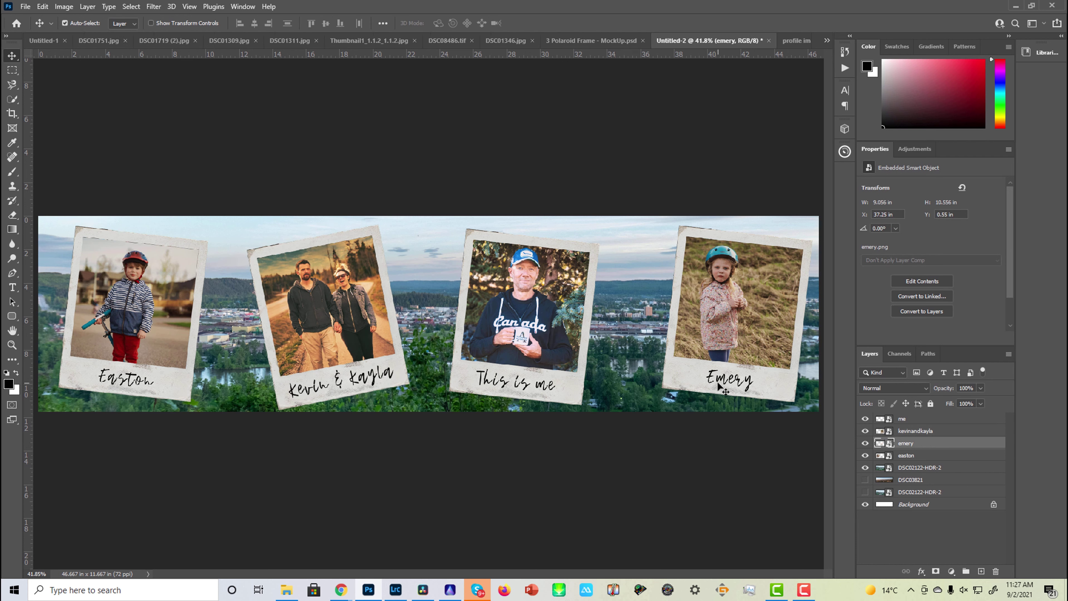
key("ctrl+t")
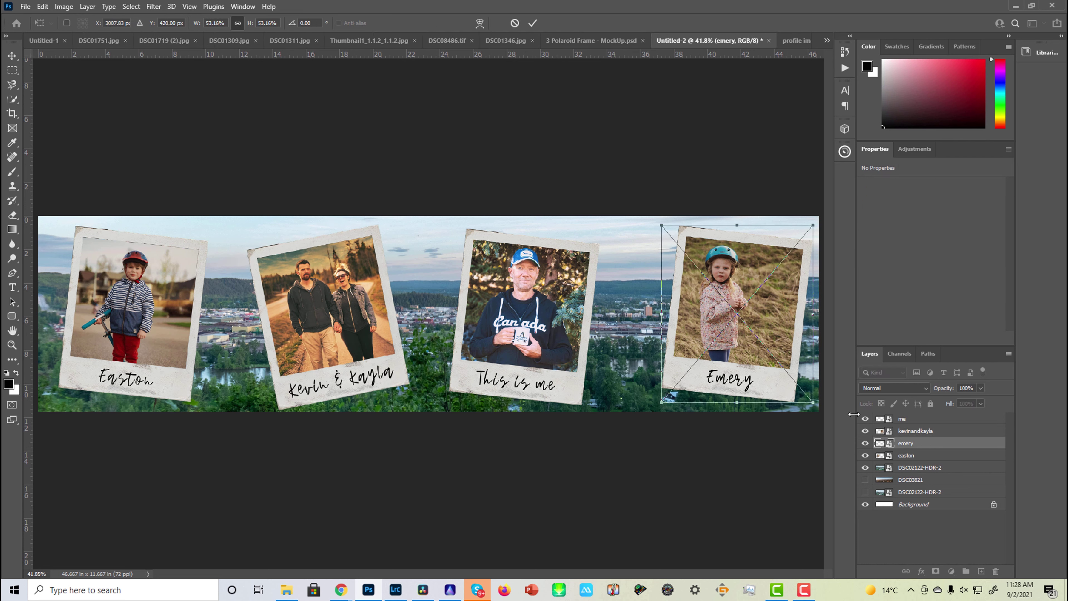
left_click_drag(820, 420, 850, 398)
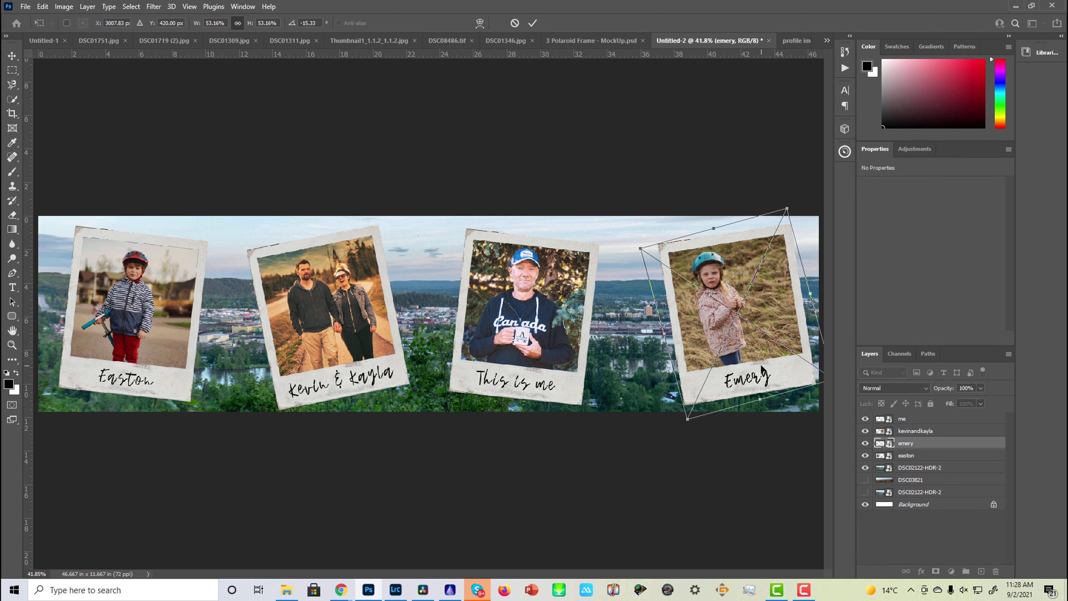
left_click_drag(760, 368, 757, 368)
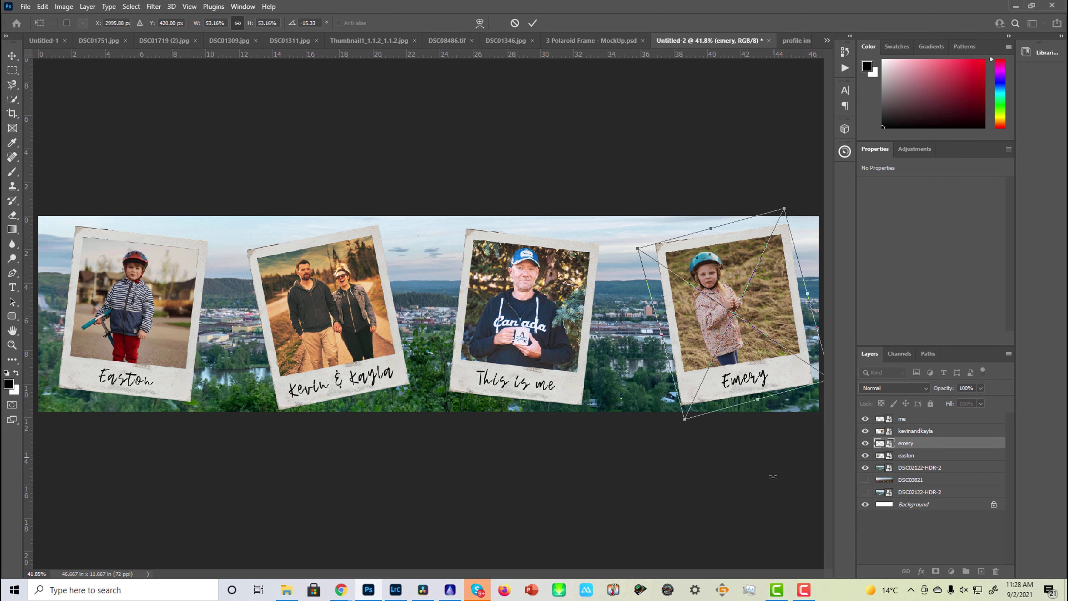
left_click_drag(759, 378, 752, 379)
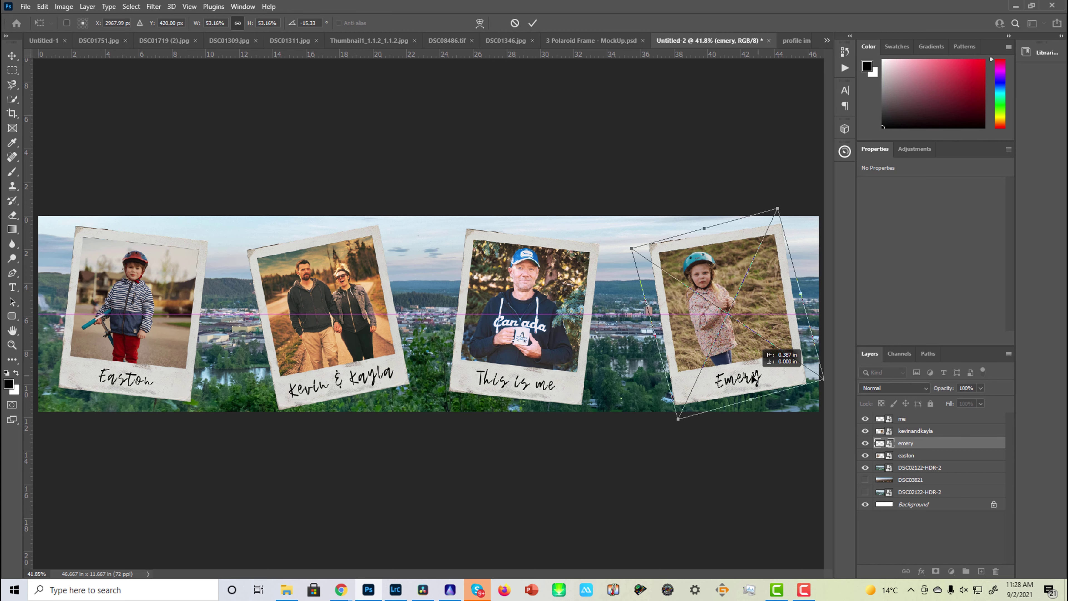
key("Return")
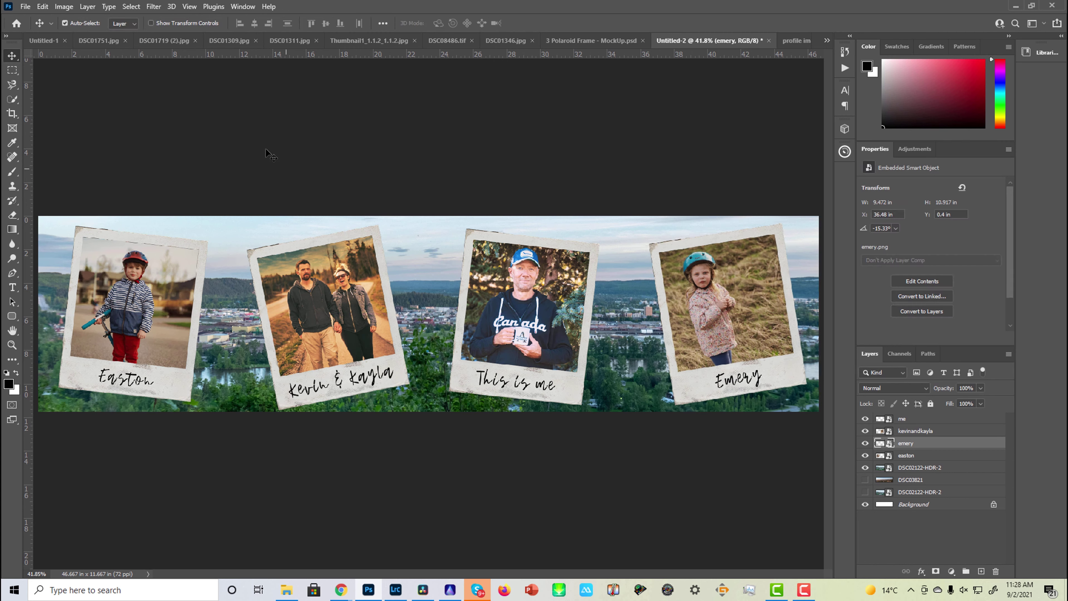
- Save the finished design on the computer as a JPEG named "banner" in the 001 images folder, accepting the JPEG options
left_click(25, 7)
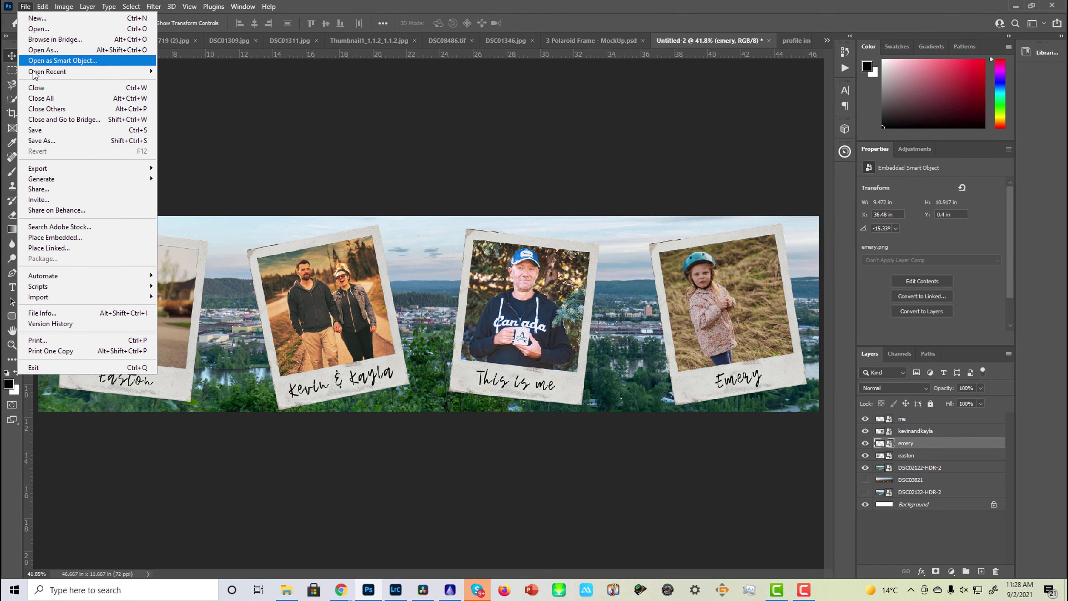
left_click(39, 140)
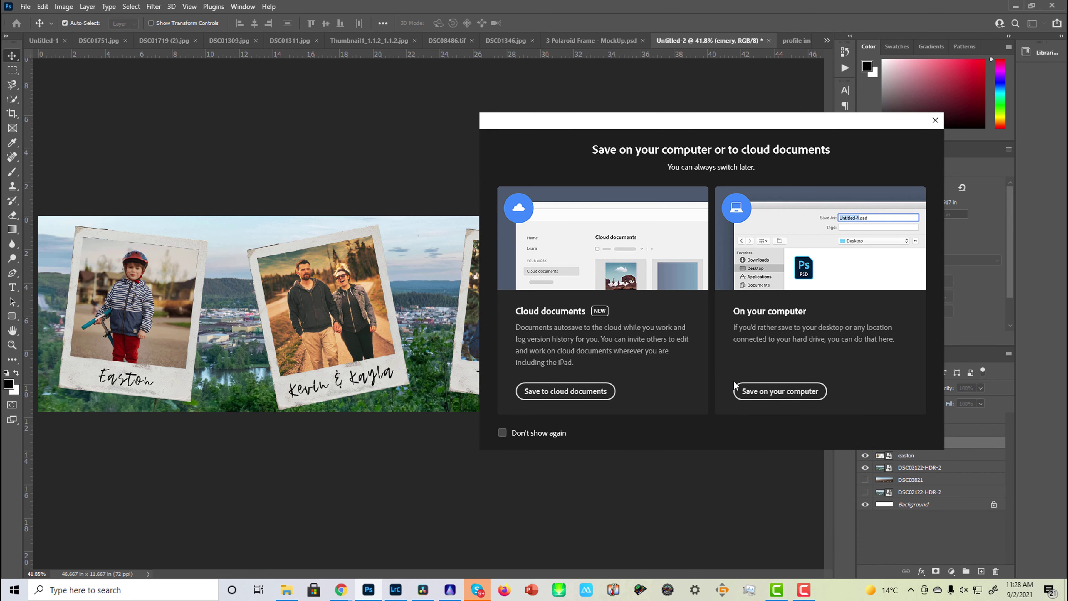
left_click(753, 392)
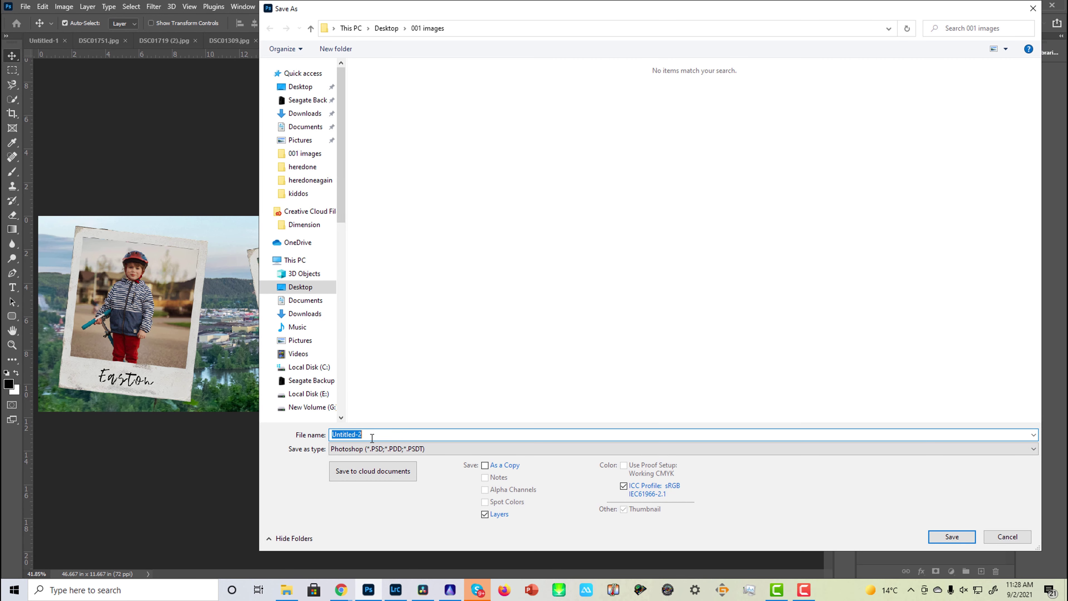
left_click(373, 436)
type("banner")
left_click(372, 449)
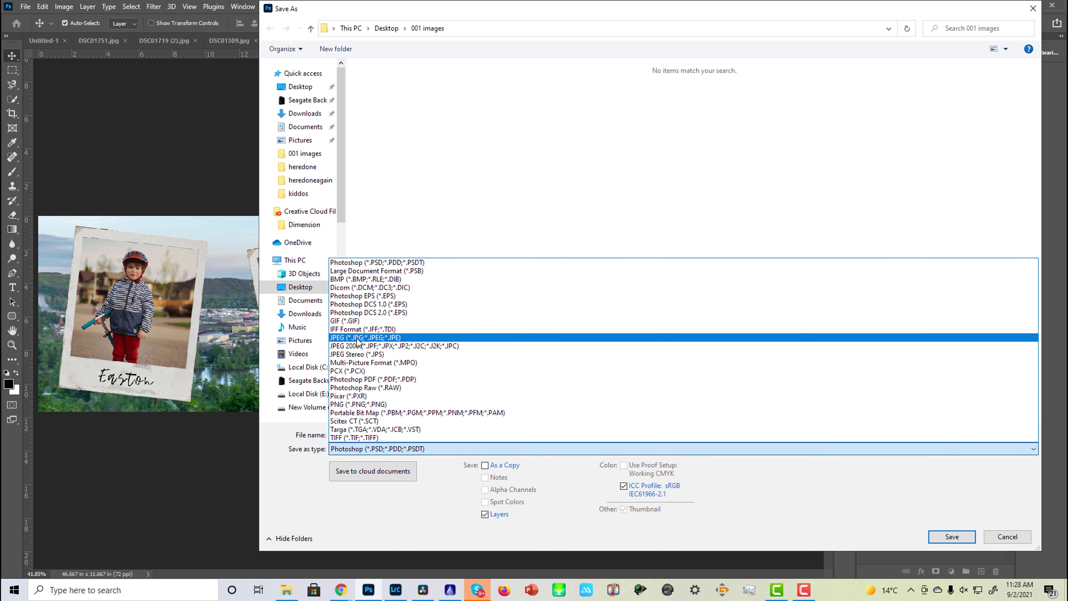
left_click(358, 338)
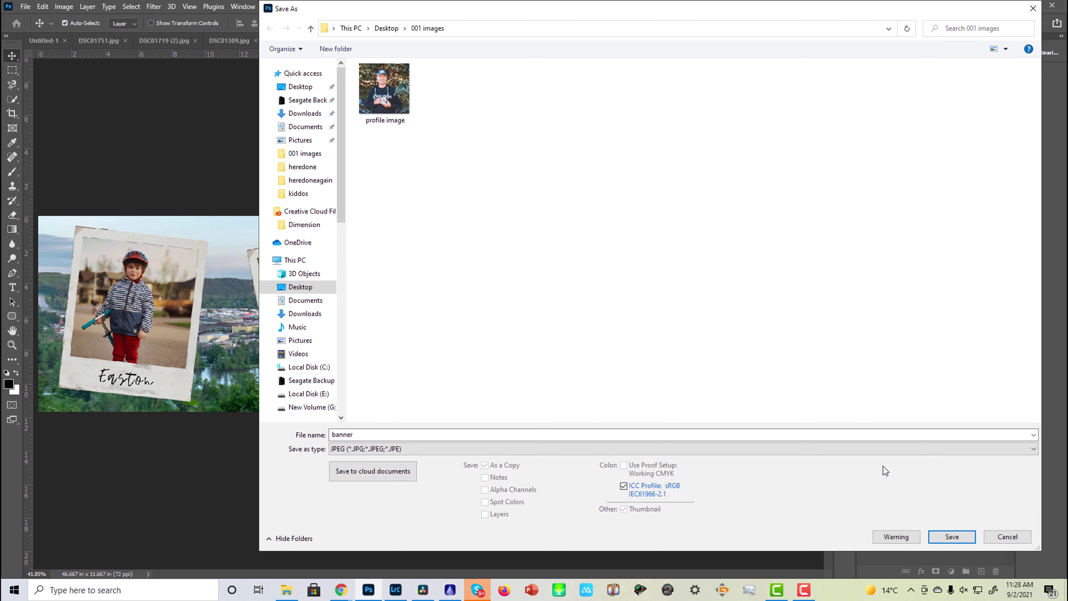
left_click(947, 538)
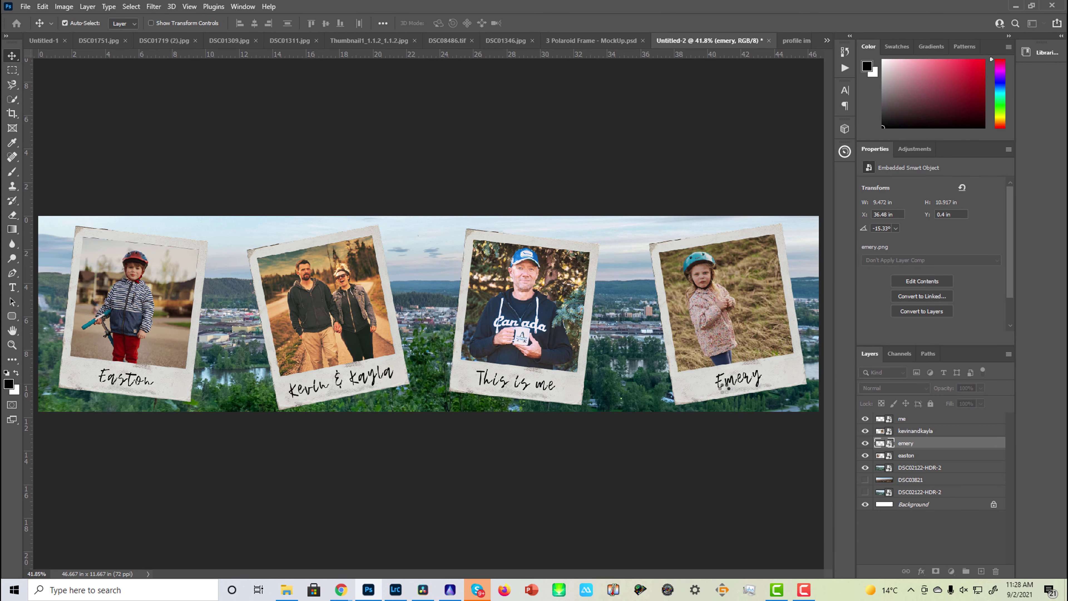
left_click(764, 146)
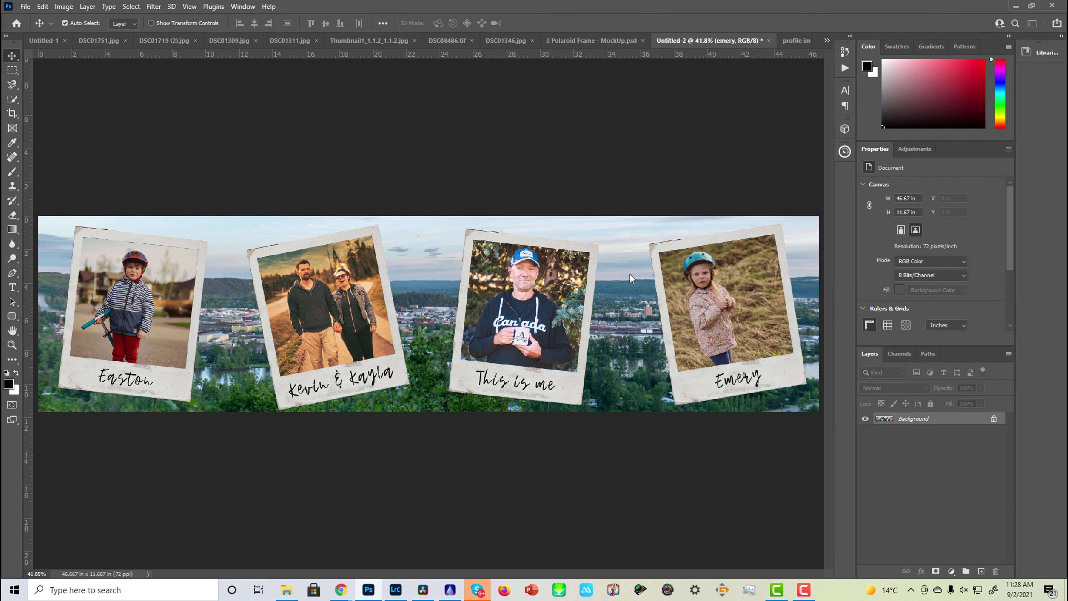
- Switch to the Etsy shop editor in Chrome and choose the Big Banner style for the shop's banner
mouse_move(341, 590)
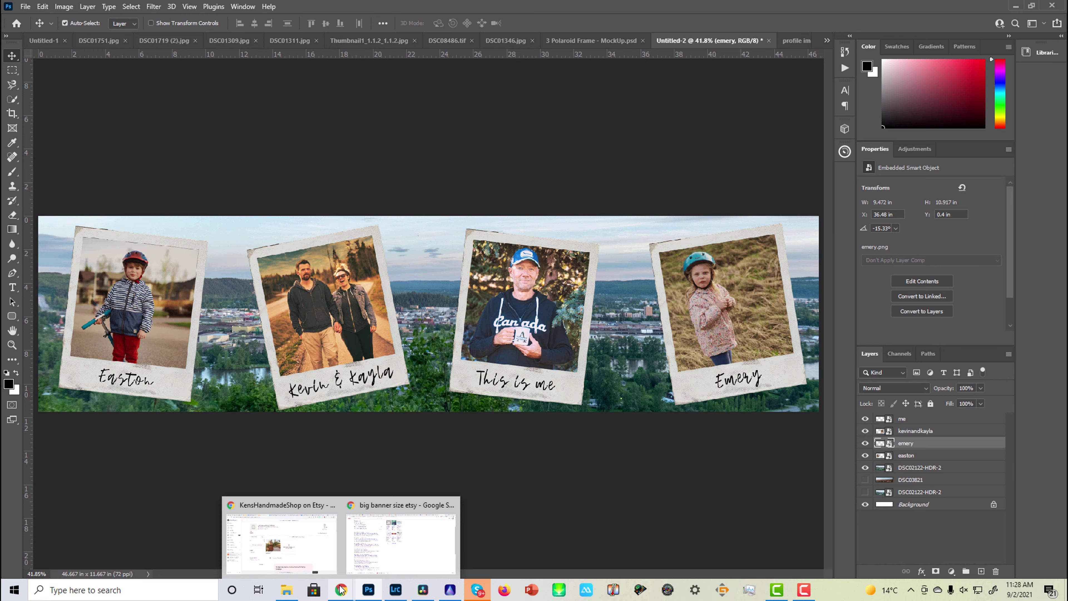
left_click(341, 591)
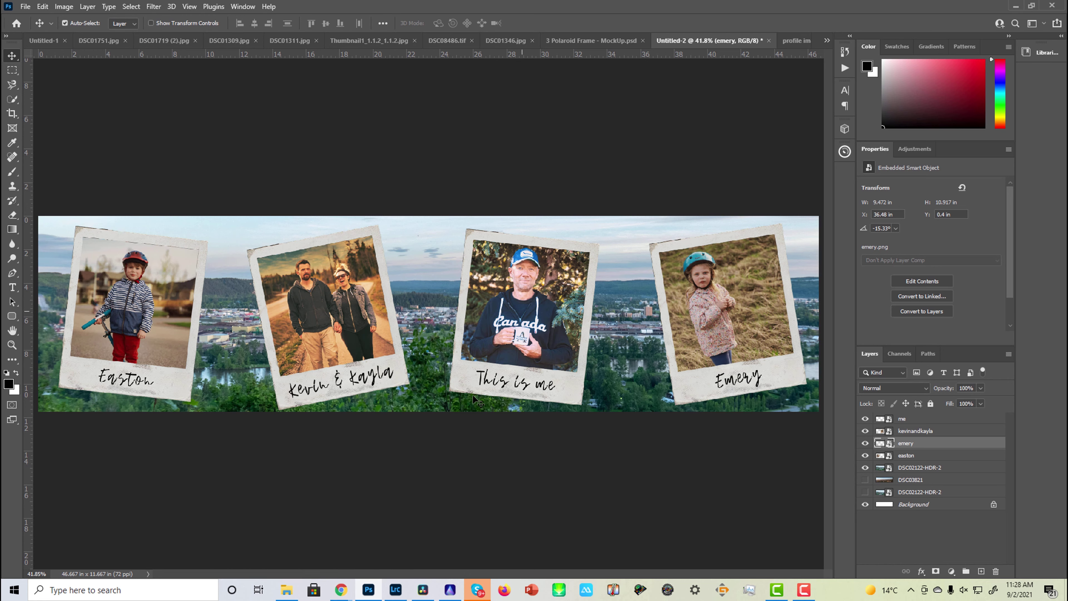
left_click(341, 591)
left_click(320, 542)
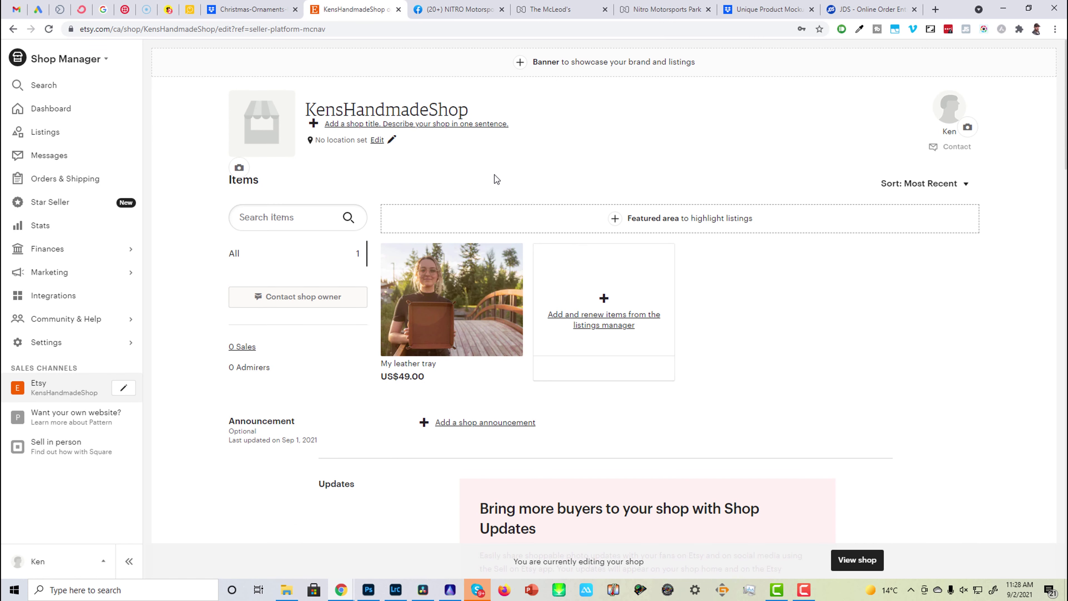
left_click(520, 64)
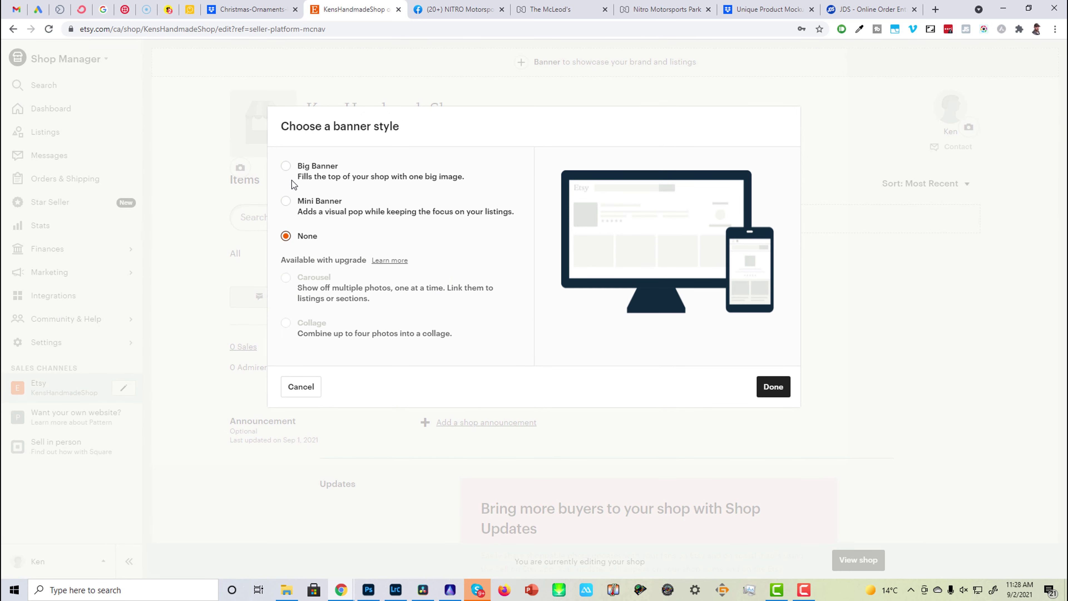
left_click(286, 166)
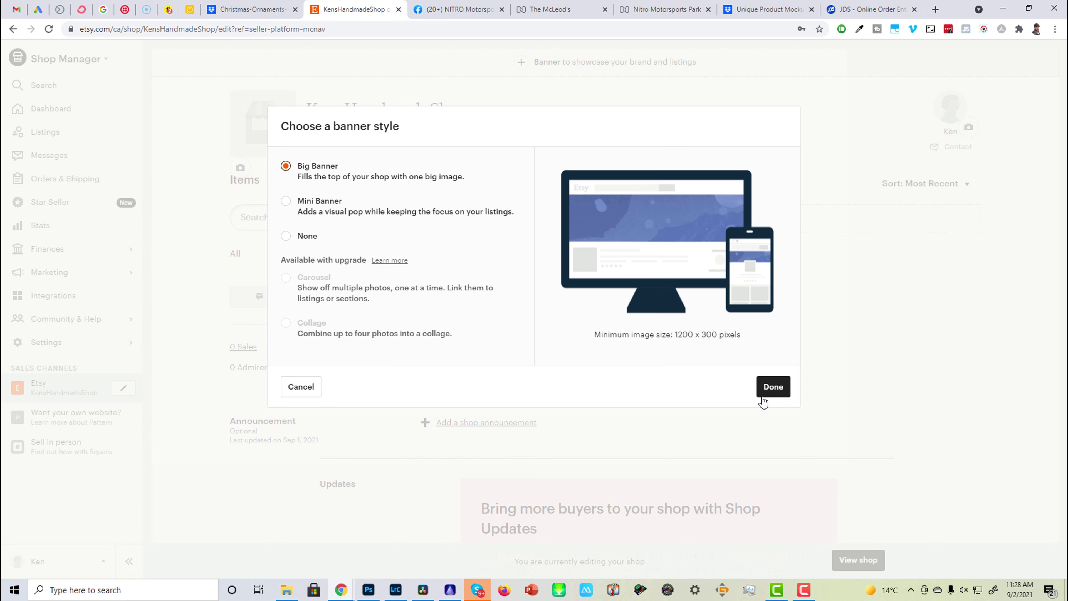
left_click(771, 390)
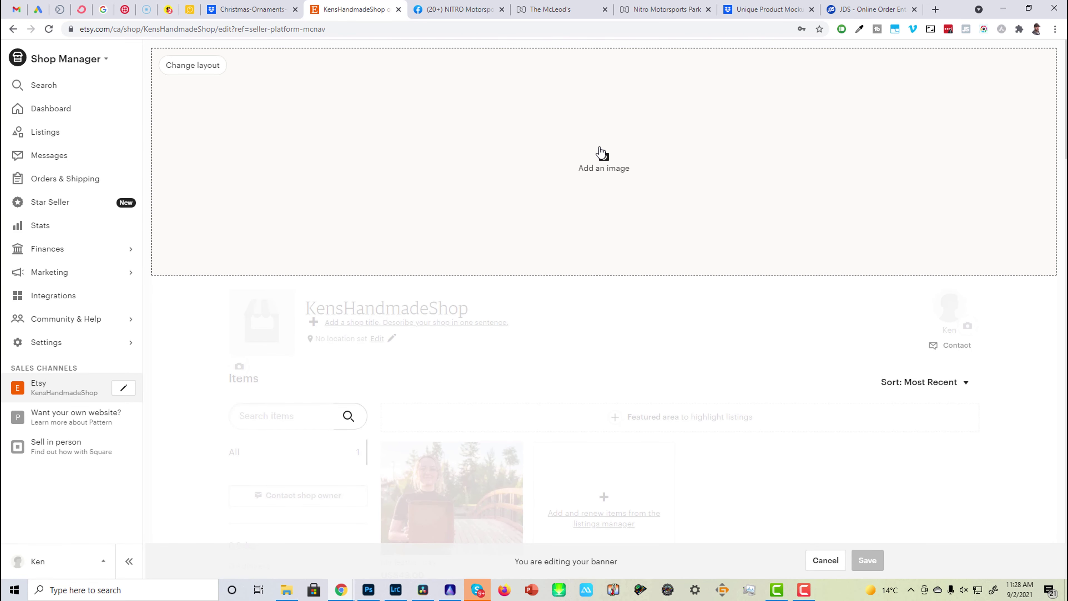
- Upload the "banner" image from the Desktop's 001 images folder as the shop banner and save it
left_click(556, 222)
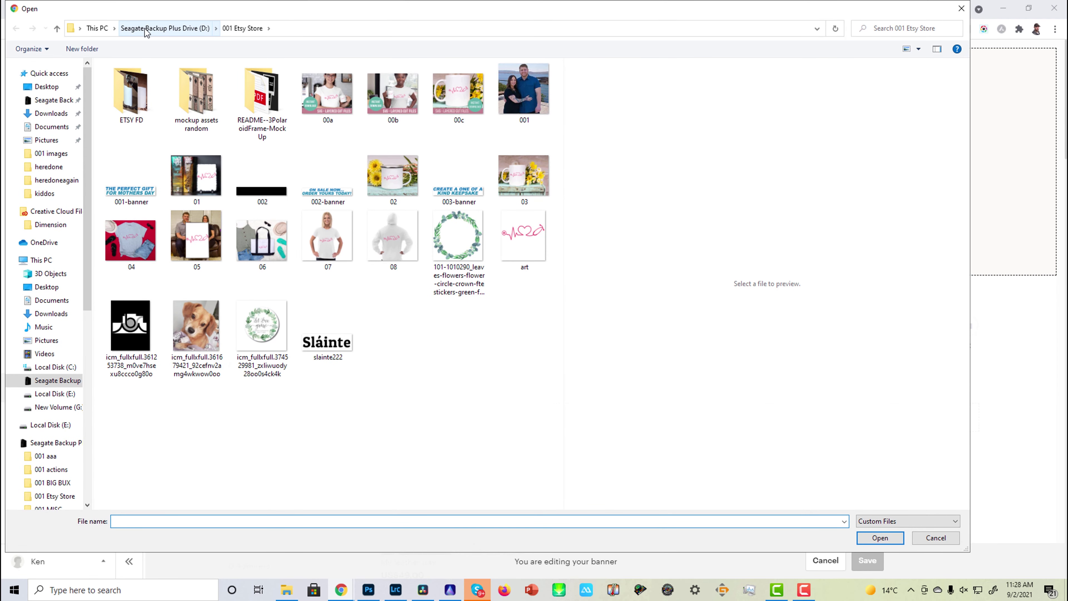
left_click(139, 28)
left_click(46, 86)
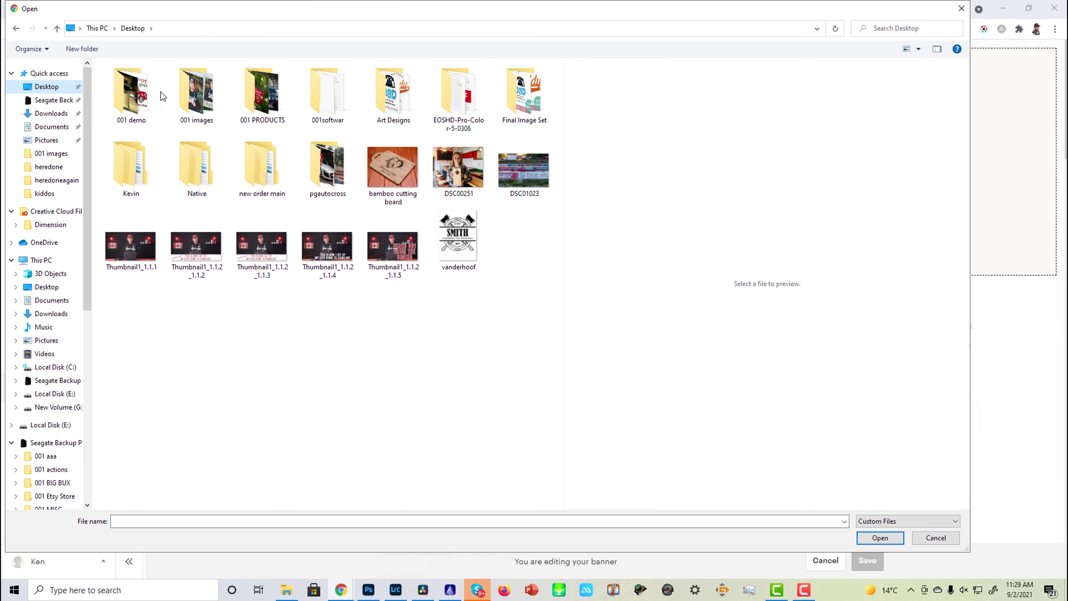
double_click(187, 88)
left_click(133, 105)
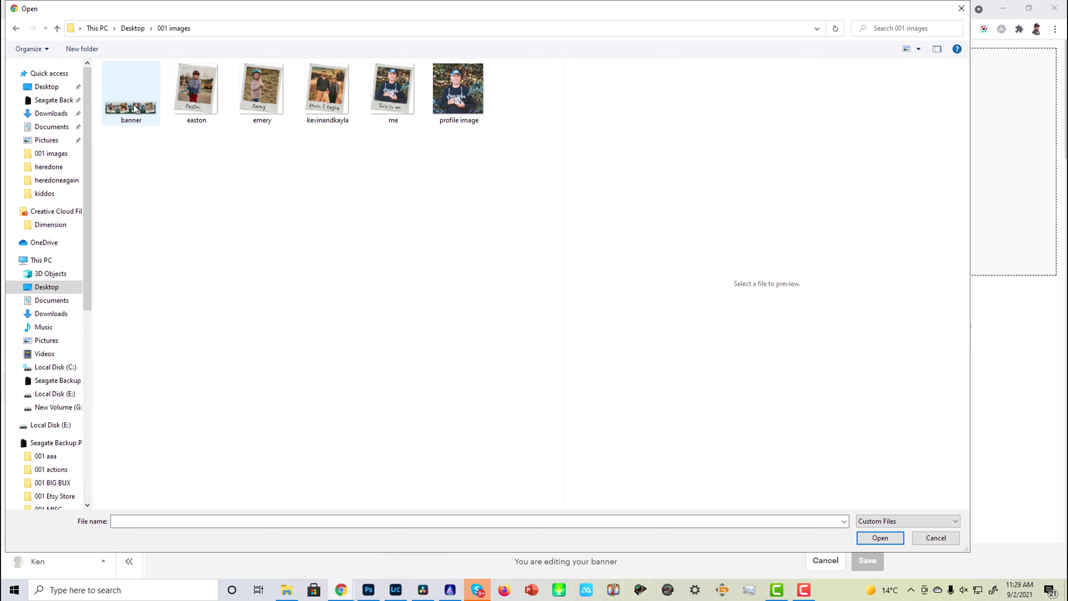
left_click(872, 540)
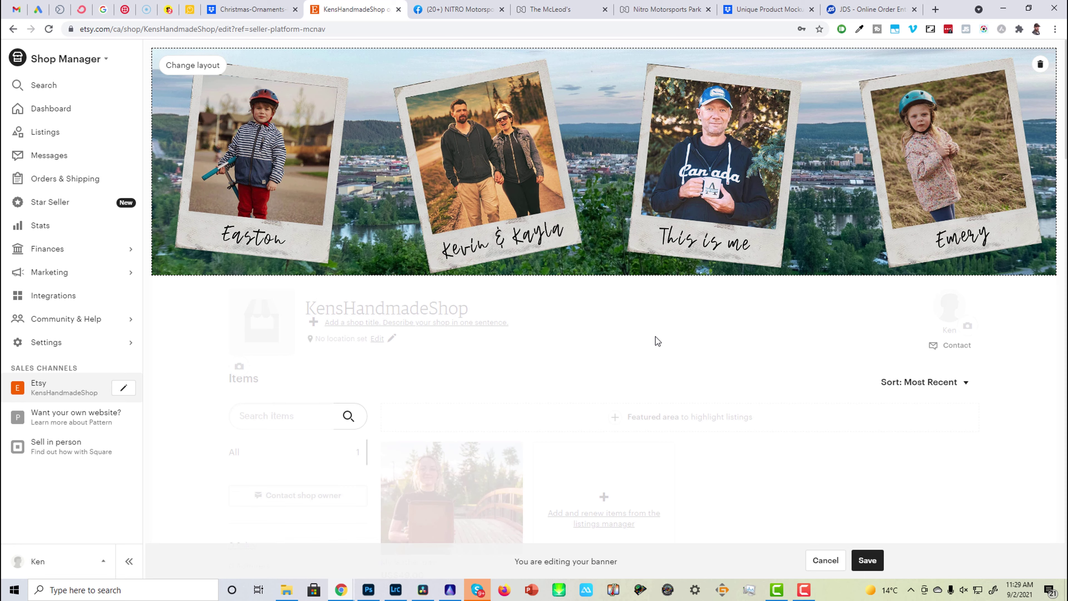
left_click(866, 562)
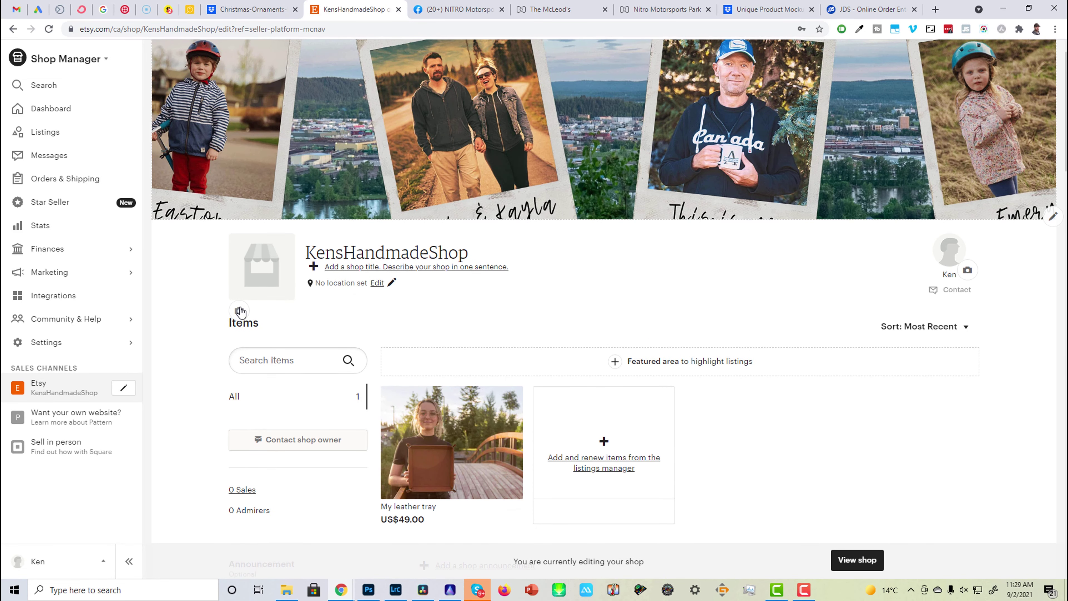
- Add "profile image" from the 001 images folder as the shop icon, keeping its crop, and approve it
left_click(239, 311)
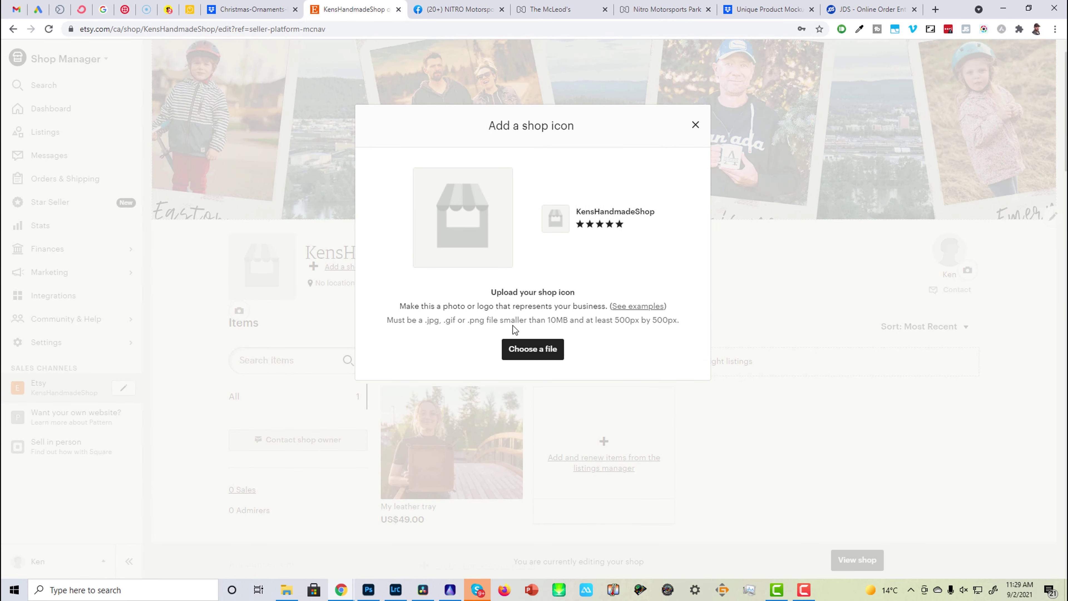
left_click(527, 353)
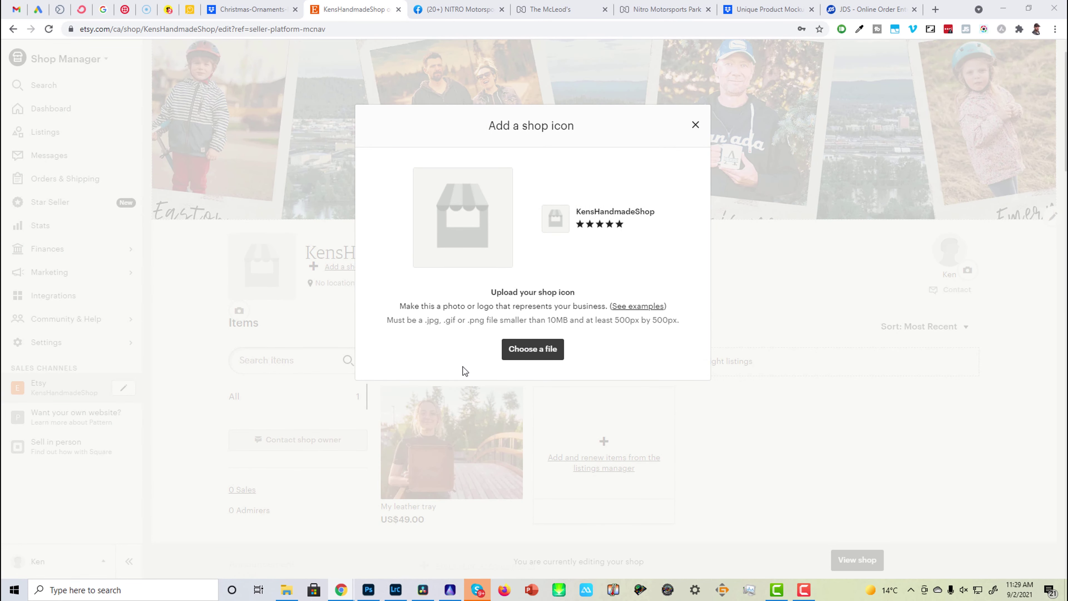
left_click(459, 91)
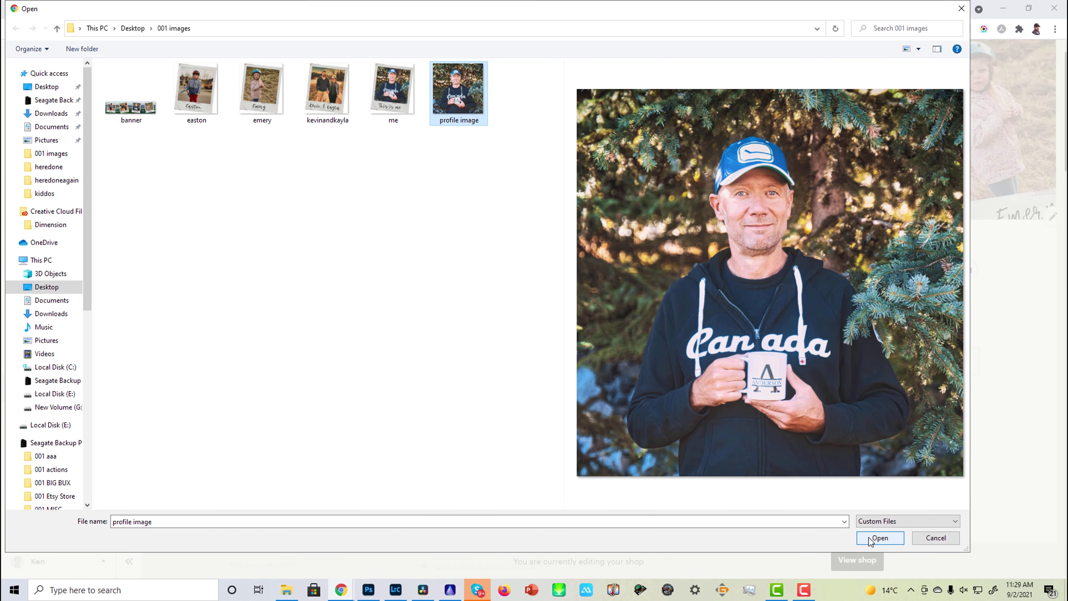
left_click(879, 539)
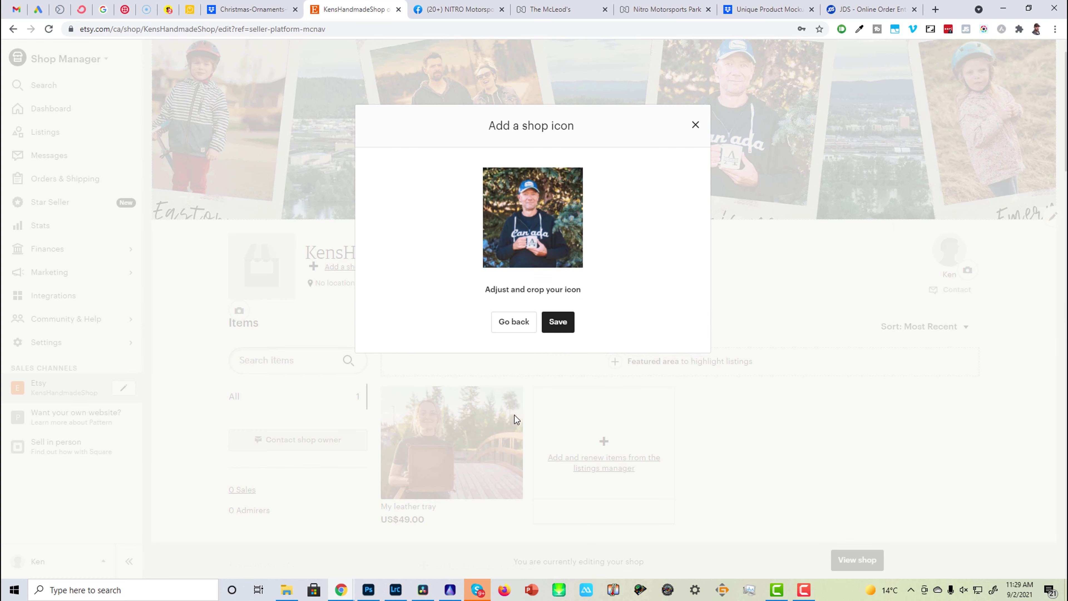
left_click(557, 325)
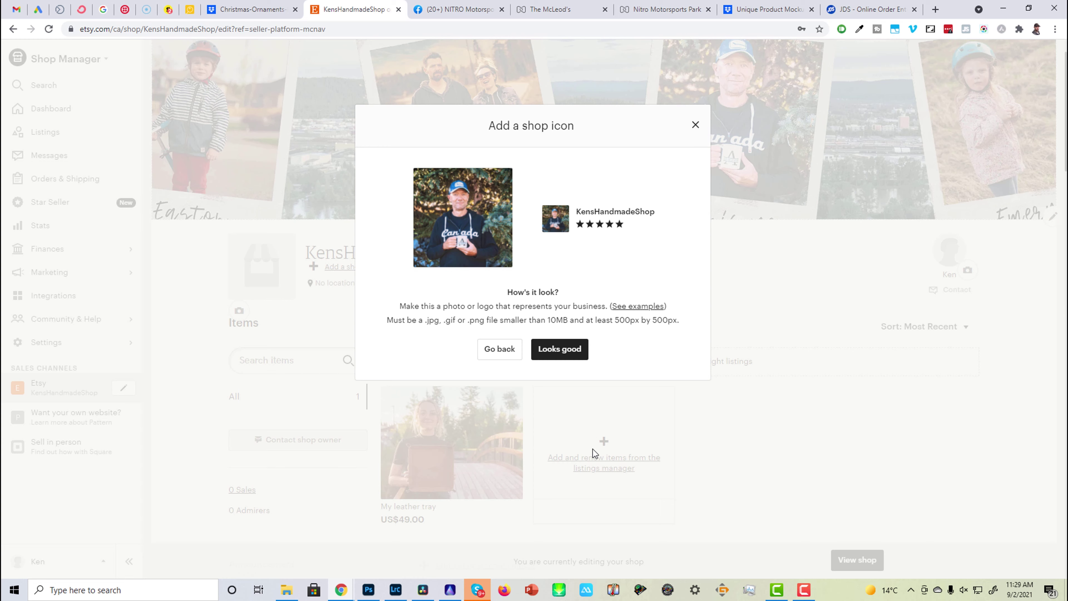
left_click(555, 350)
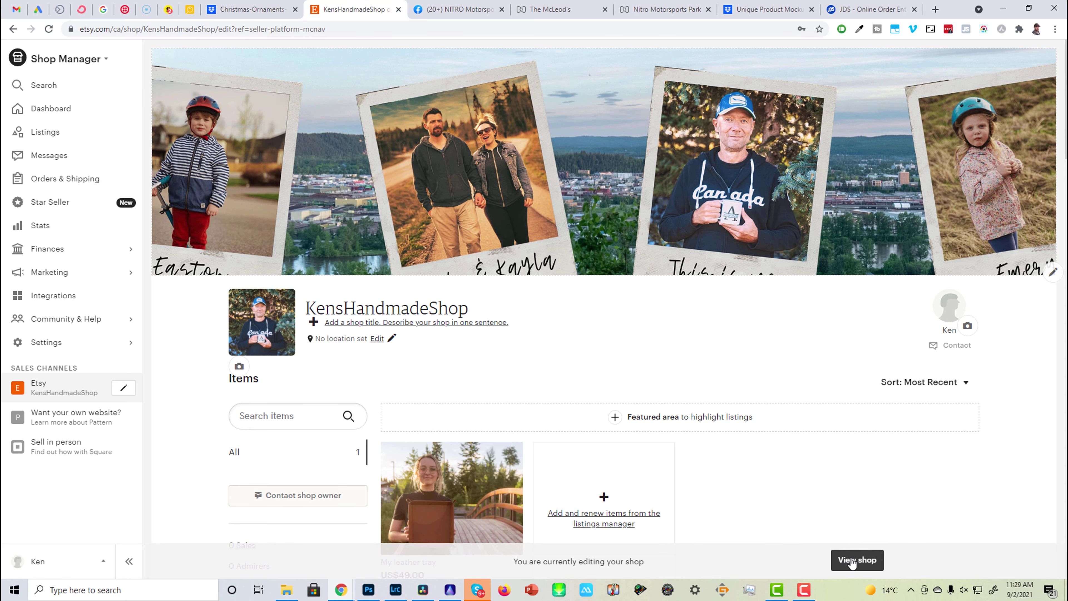
- View the public shop page and examine the banner, shop icon and listed items
left_click(851, 562)
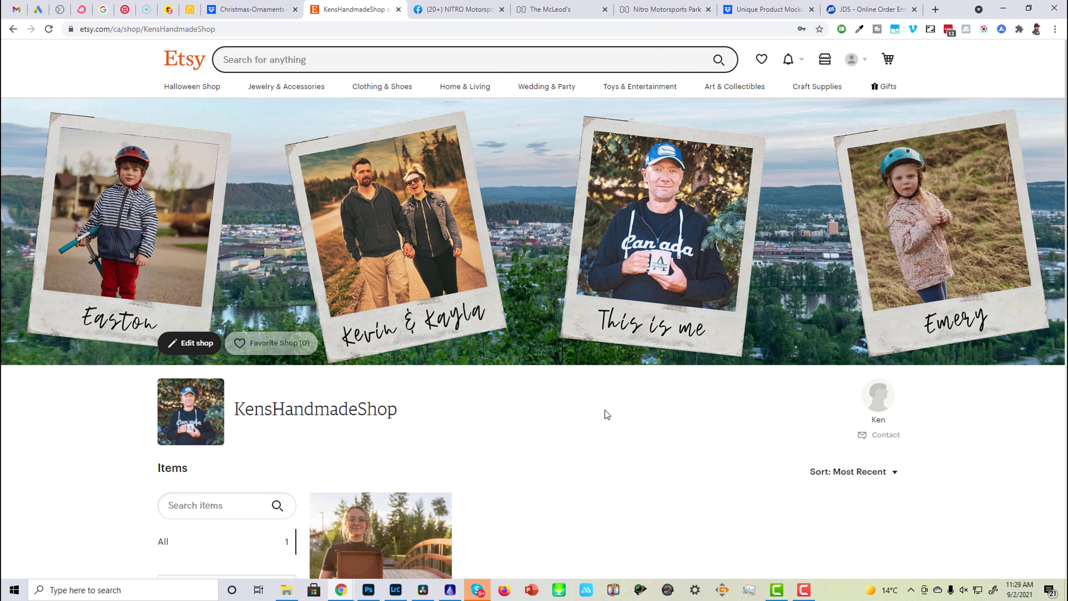
scroll(604, 415, "down", 3)
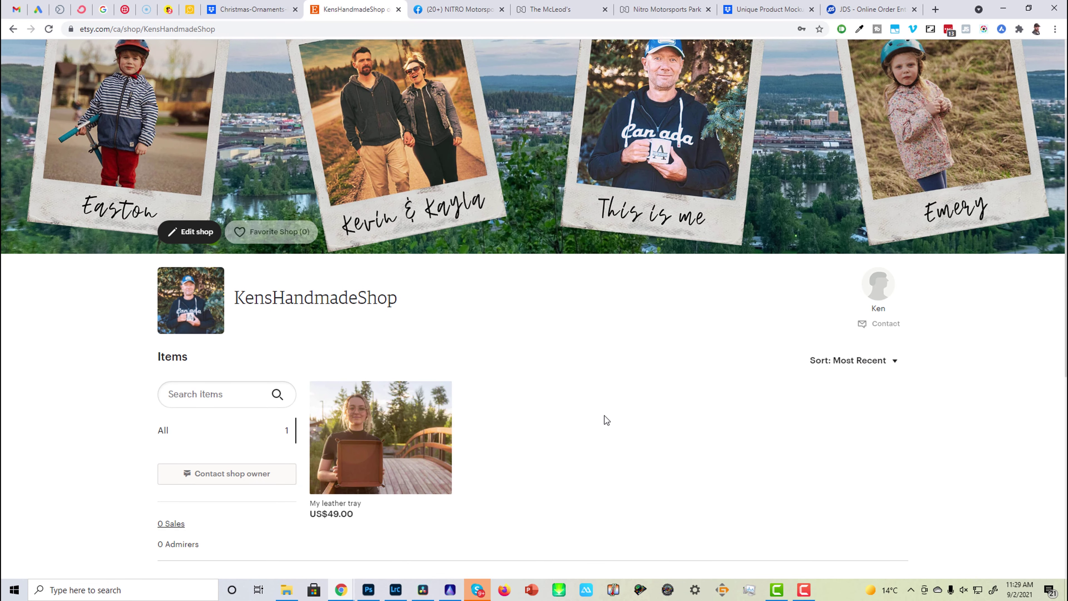
scroll(353, 324, "up", 3)
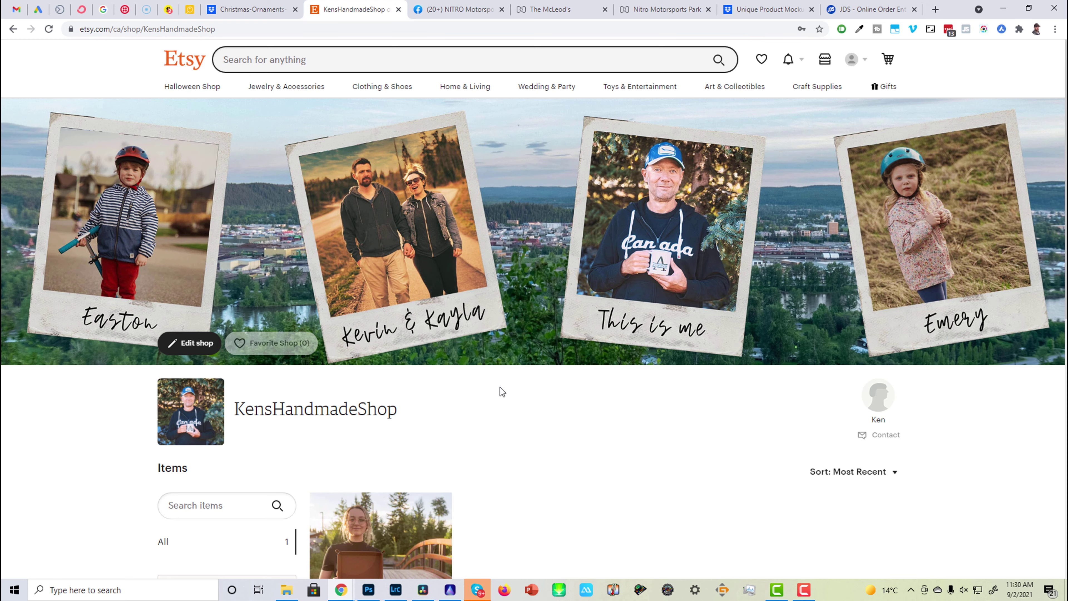
scroll(496, 398, "down", 3)
scroll(496, 401, "up", 3)
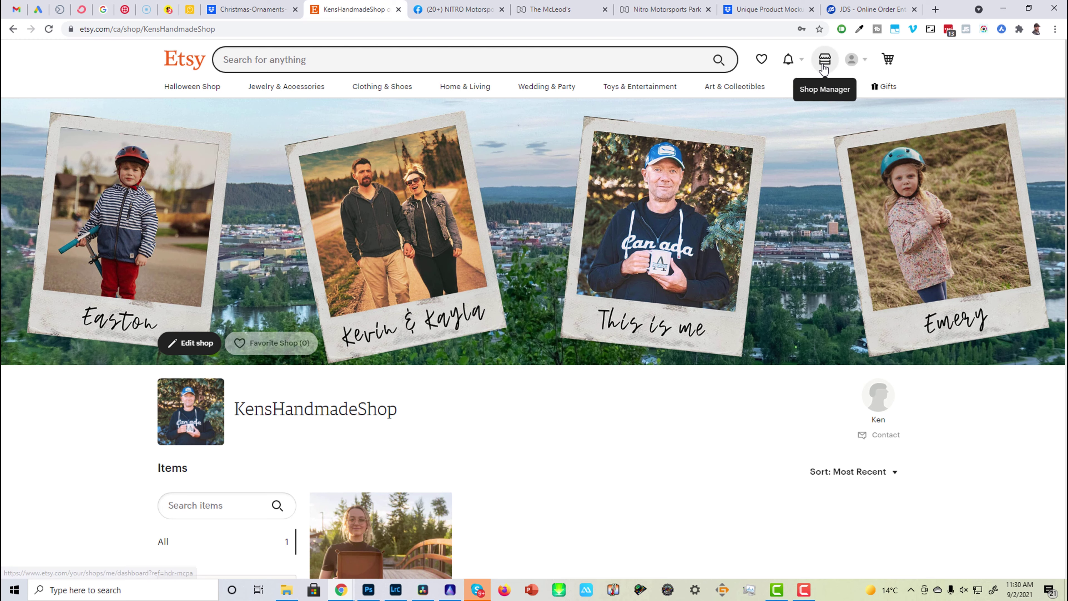
scroll(783, 402, "down", 3)
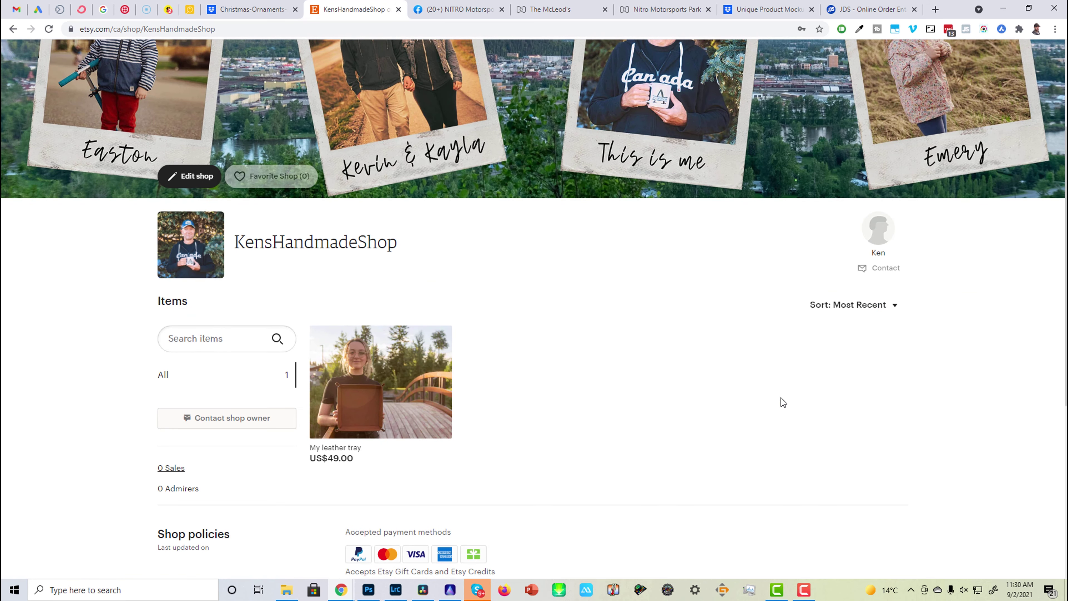
scroll(781, 397, "up", 3)
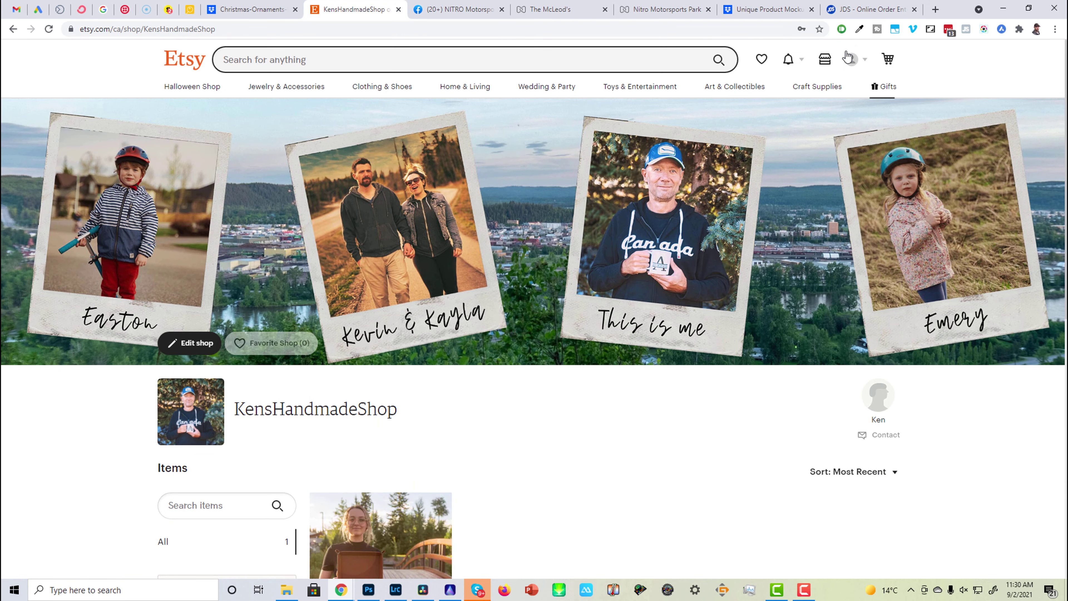
- Return to Shop Manager and reopen the Etsy shop for editing
left_click(825, 59)
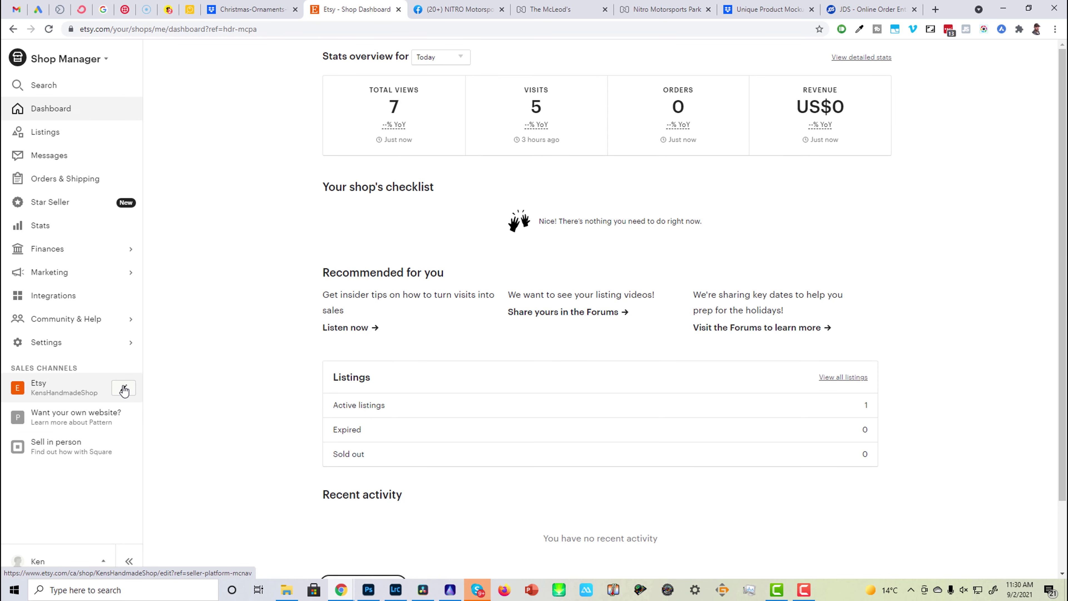
left_click(124, 387)
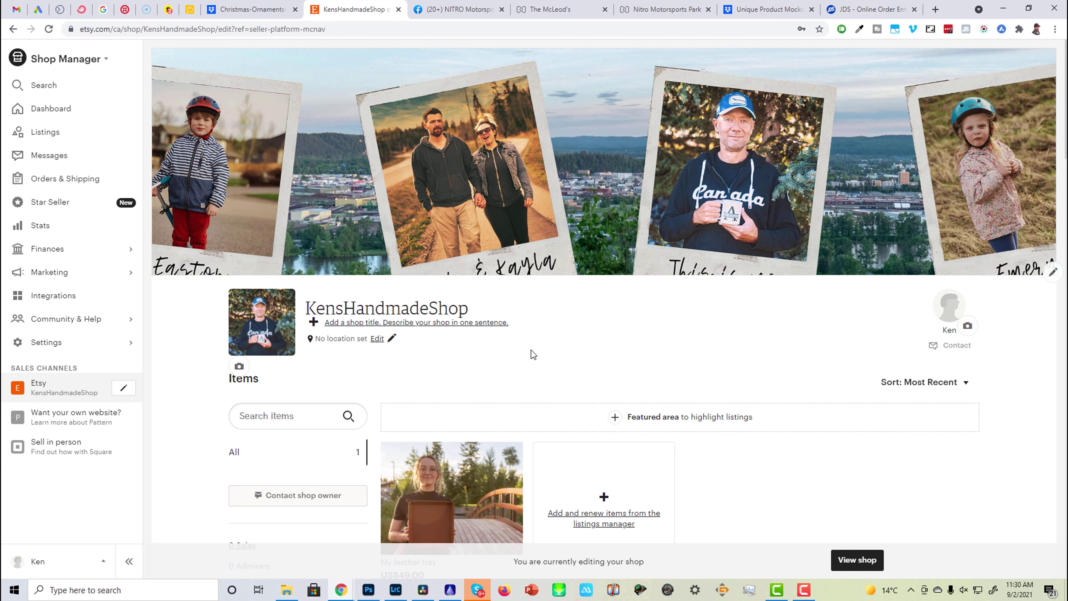
scroll(531, 349, "down", 1)
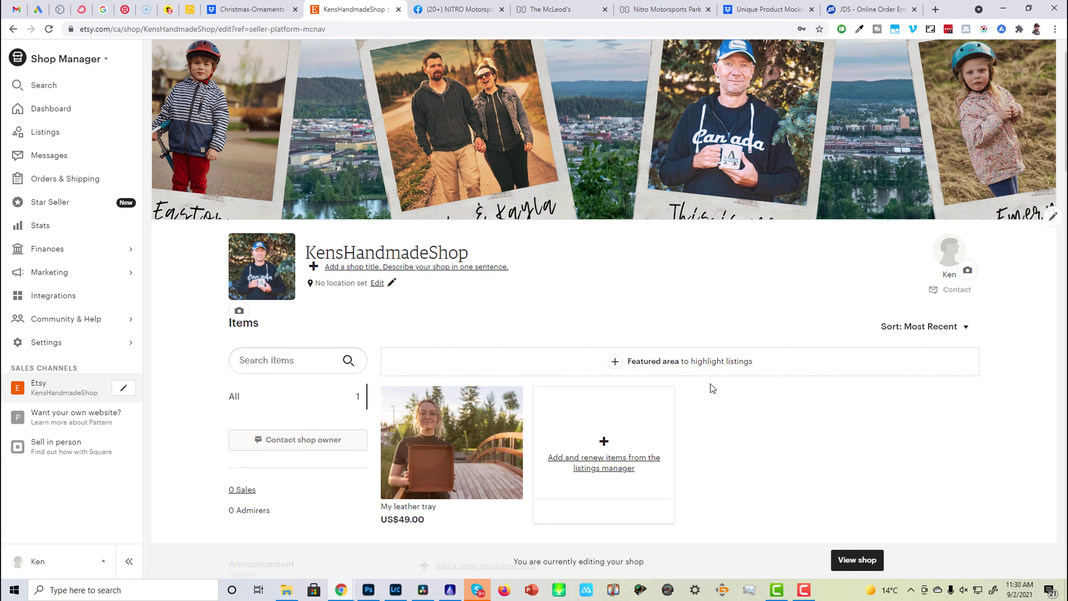
scroll(710, 387, "up", 1)
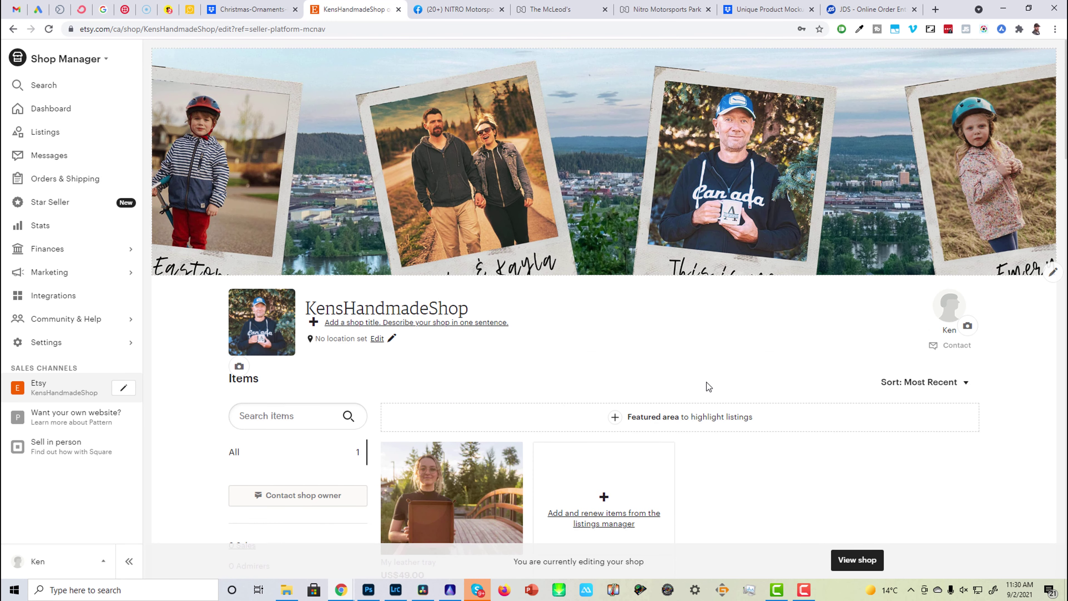